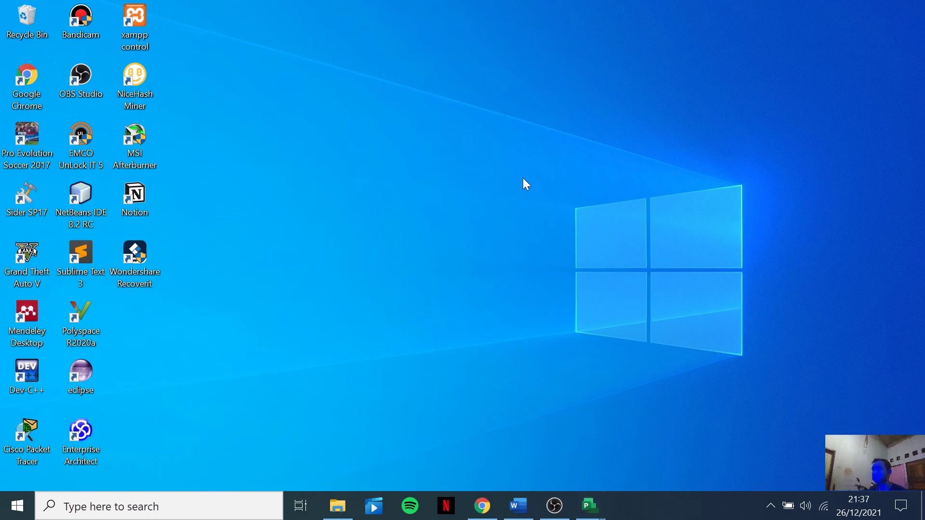
Switch to the e-commerce website plan in Microsoft Project and expand the summary tasks 1. Proses Persiapan and 2. Proses Perancangan Sistem
{"action": "mouse_move", "coordinate": [595, 510]}
{"action": "left_click", "coordinate": [528, 426]}
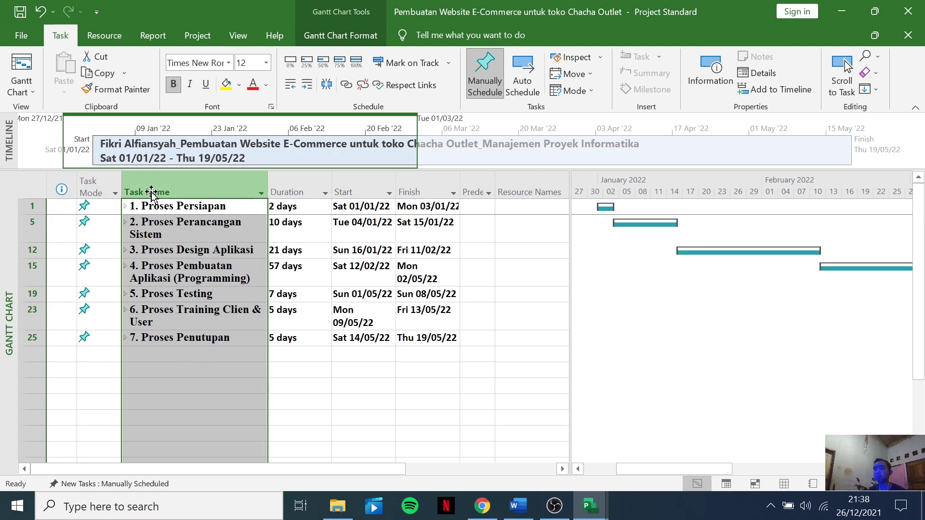
{"action": "left_click", "coordinate": [125, 207]}
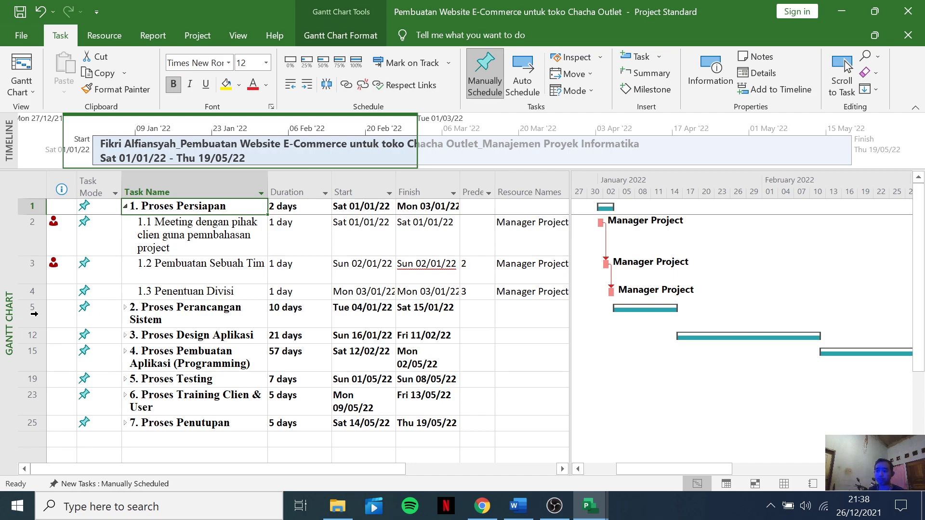
{"action": "left_click", "coordinate": [126, 310]}
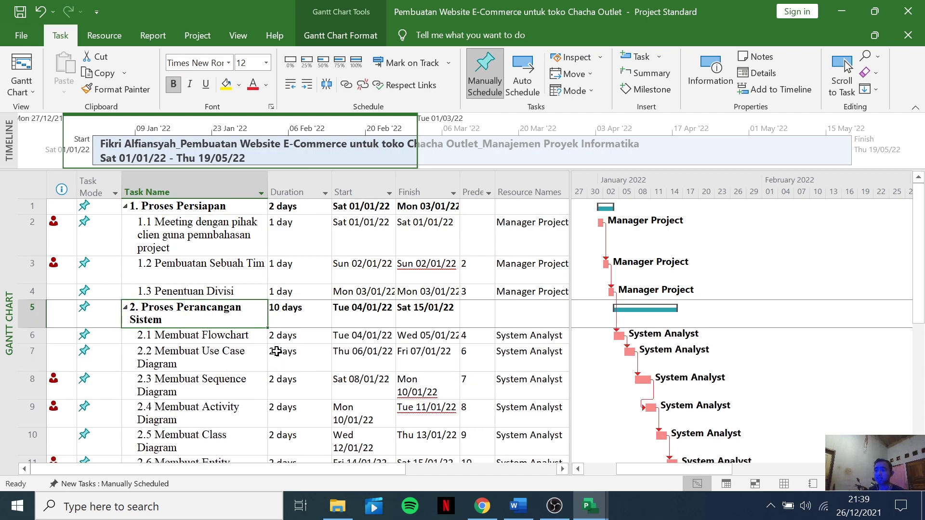
Expand the summary tasks 3. Proses Design Aplikasi and 4. Proses Pembuatan Aplikasi (Programming) to show their subtasks
{"action": "scroll", "coordinate": [276, 348], "scroll_direction": "down", "scroll_amount": 1}
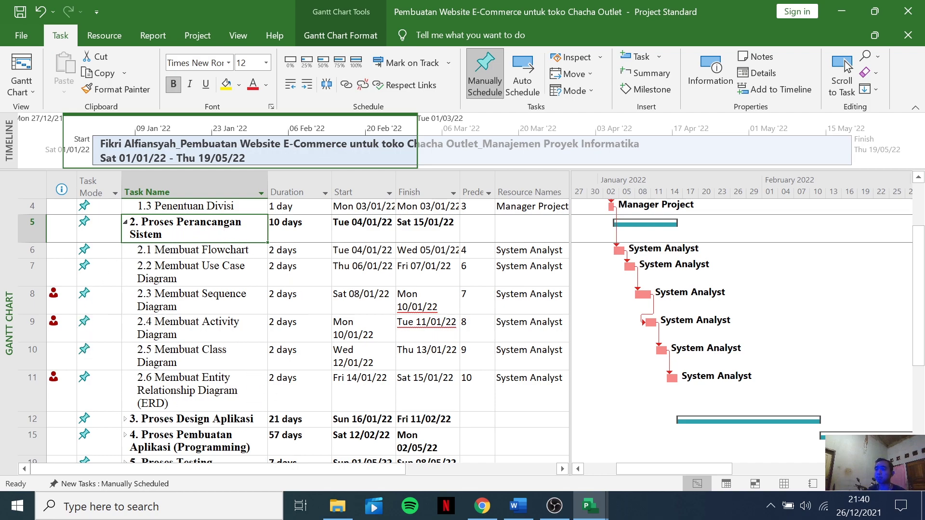
{"action": "scroll", "coordinate": [164, 332], "scroll_direction": "down", "scroll_amount": 2}
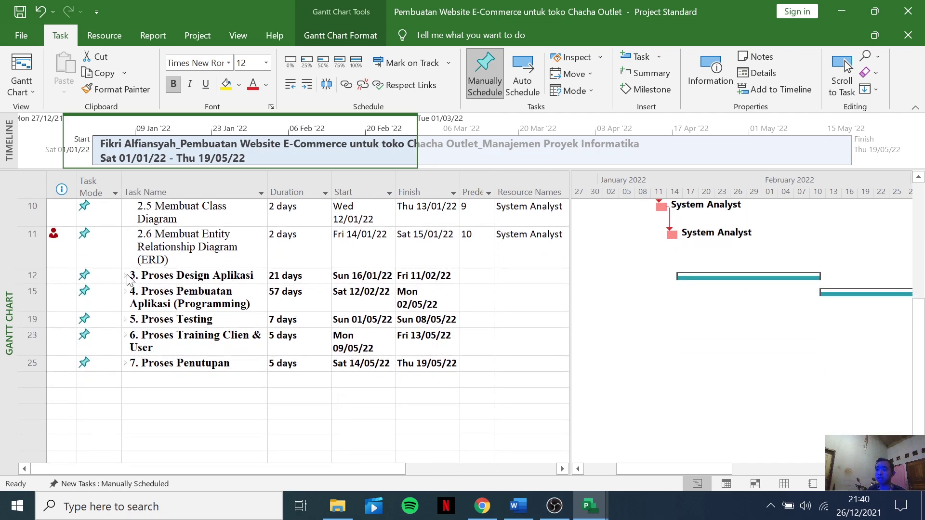
{"action": "left_click", "coordinate": [125, 276]}
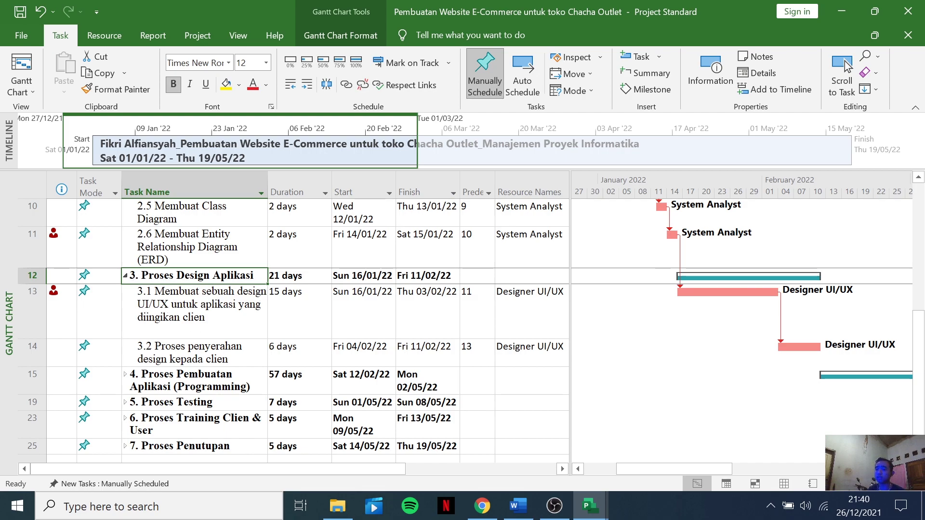
{"action": "scroll", "coordinate": [130, 342], "scroll_direction": "down", "scroll_amount": 2}
{"action": "scroll", "coordinate": [121, 304], "scroll_direction": "up", "scroll_amount": 1}
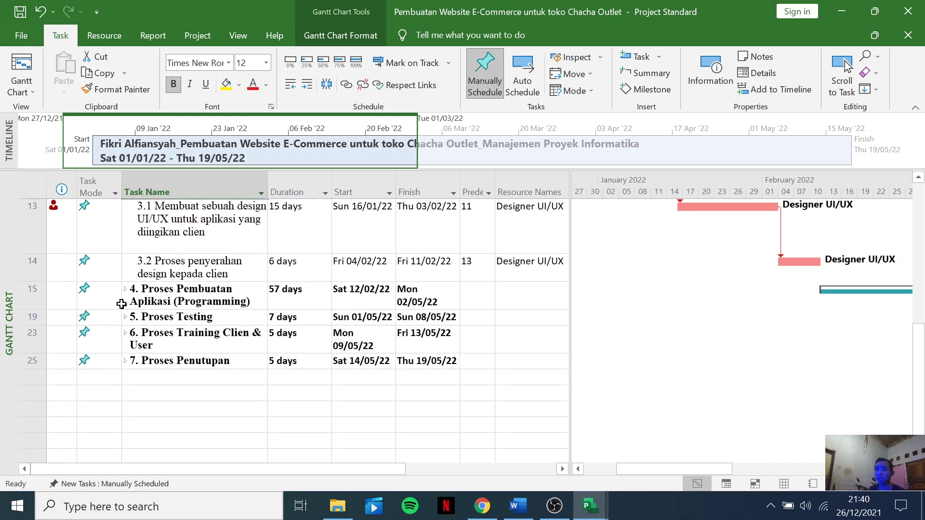
{"action": "left_click", "coordinate": [125, 290]}
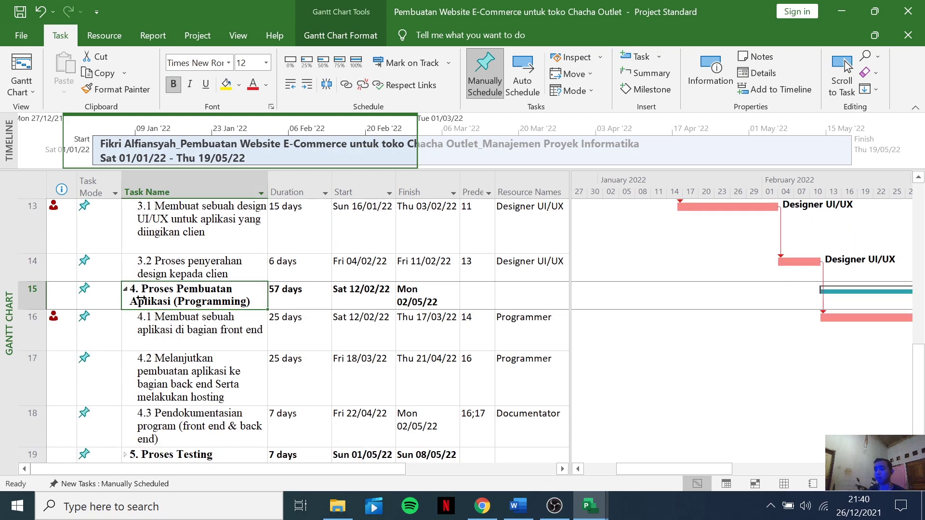
Examine the durations, dates, predecessors and resources of subtasks 4.1 to 4.3 under Proses Pembuatan Aplikasi
{"action": "scroll", "coordinate": [145, 313], "scroll_direction": "down", "scroll_amount": 2}
{"action": "scroll", "coordinate": [179, 332], "scroll_direction": "up", "scroll_amount": 1}
{"action": "scroll", "coordinate": [179, 332], "scroll_direction": "up", "scroll_amount": 1}
{"action": "scroll", "coordinate": [200, 375], "scroll_direction": "down", "scroll_amount": 1}
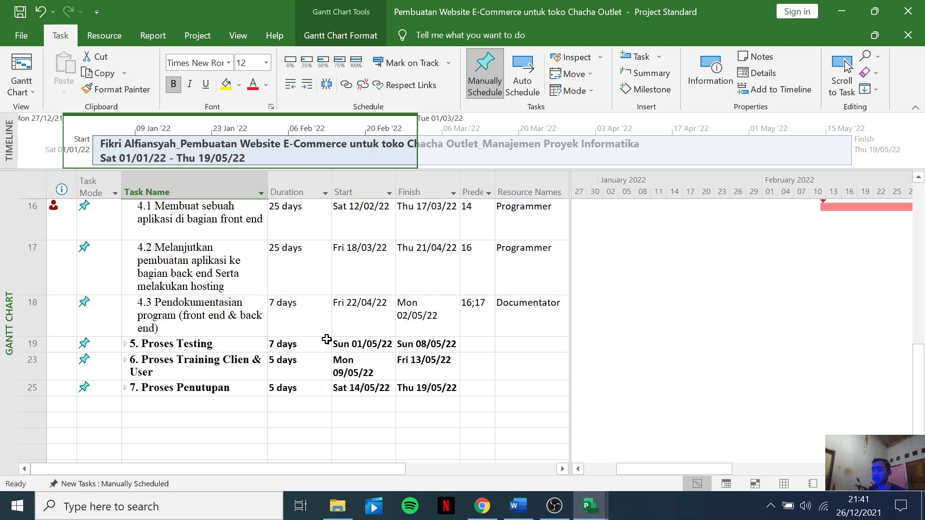
{"action": "scroll", "coordinate": [217, 326], "scroll_direction": "up", "scroll_amount": 1}
{"action": "scroll", "coordinate": [217, 326], "scroll_direction": "down", "scroll_amount": 1}
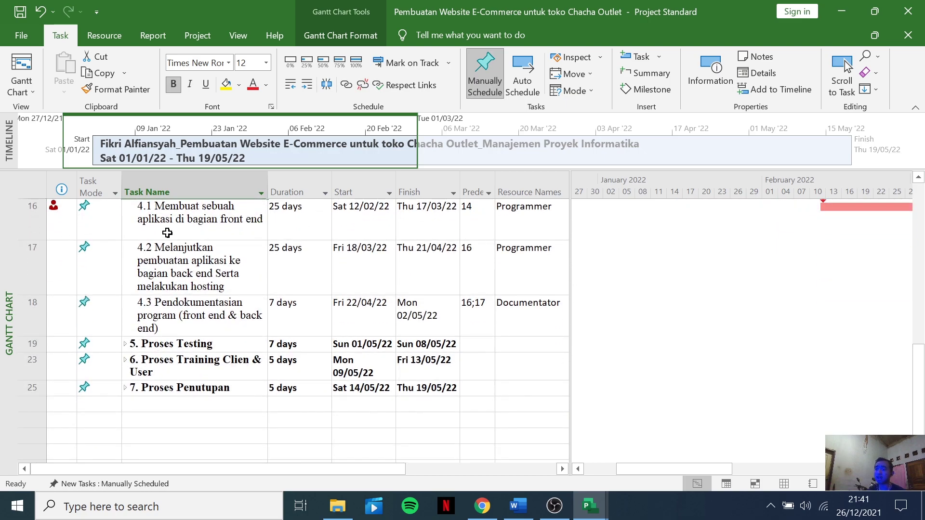
{"action": "scroll", "coordinate": [231, 328], "scroll_direction": "up", "scroll_amount": 1}
{"action": "scroll", "coordinate": [239, 344], "scroll_direction": "down", "scroll_amount": 1}
Expand the summary task 5. Proses Testing and review its subtasks against the preceding programming tasks
{"action": "left_click", "coordinate": [126, 343]}
{"action": "scroll", "coordinate": [113, 289], "scroll_direction": "down", "scroll_amount": 1}
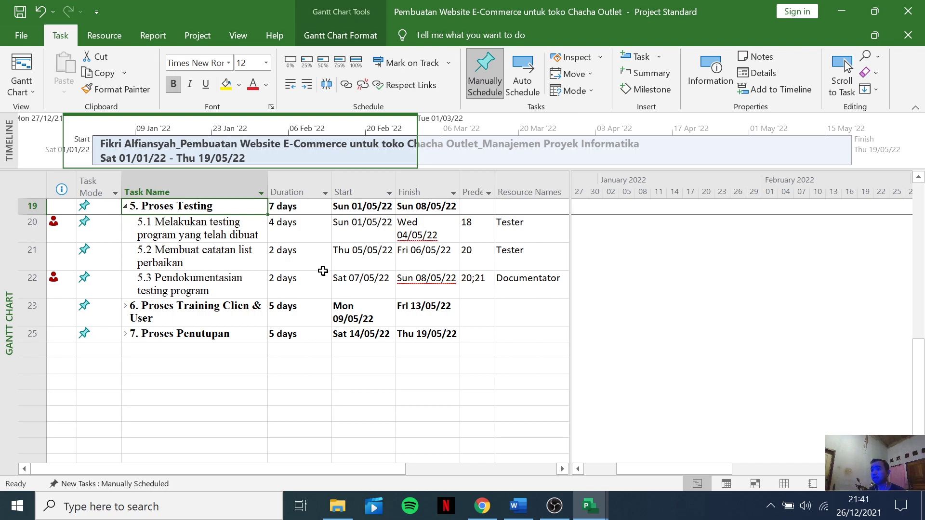
{"action": "scroll", "coordinate": [403, 320], "scroll_direction": "up", "scroll_amount": 2}
{"action": "scroll", "coordinate": [222, 304], "scroll_direction": "down", "scroll_amount": 3}
{"action": "scroll", "coordinate": [236, 313], "scroll_direction": "up", "scroll_amount": 3}
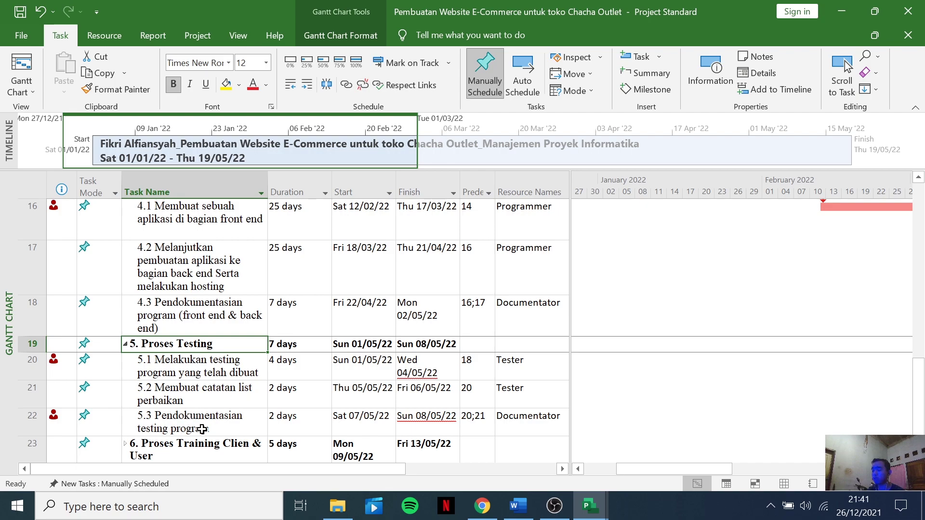
{"action": "scroll", "coordinate": [202, 429], "scroll_direction": "down", "scroll_amount": 1}
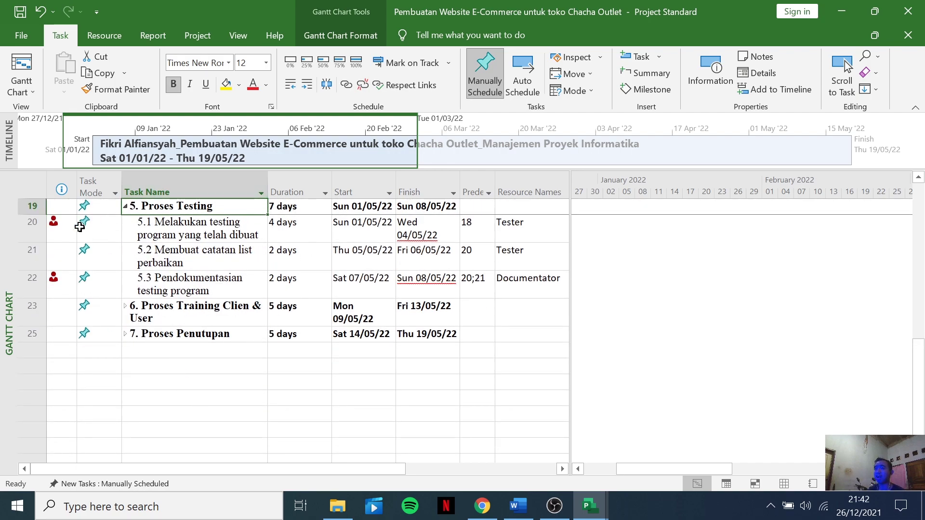
Expand the summary tasks 6. Proses Training Clien & User and 7. Proses Penutupan to show their subtasks
{"action": "left_click", "coordinate": [125, 307]}
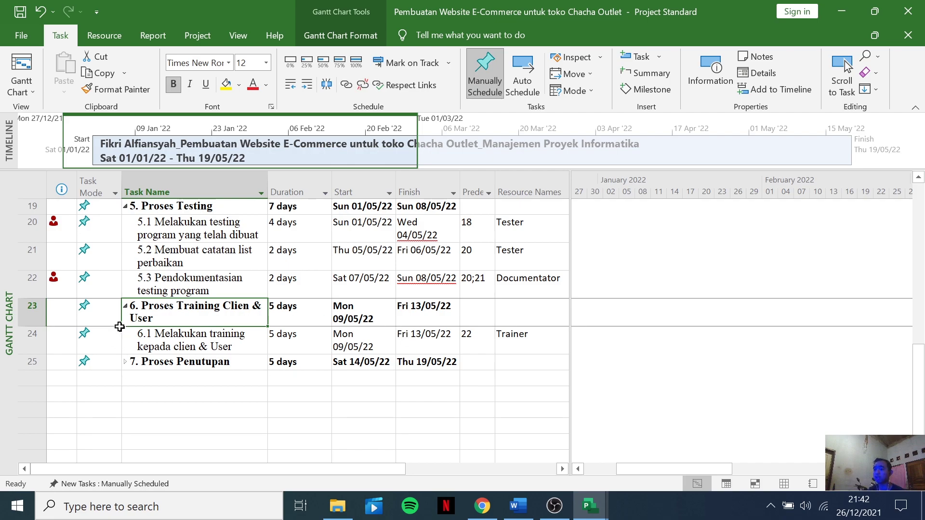
{"action": "left_click", "coordinate": [126, 361]}
{"action": "scroll", "coordinate": [244, 310], "scroll_direction": "down", "scroll_amount": 1}
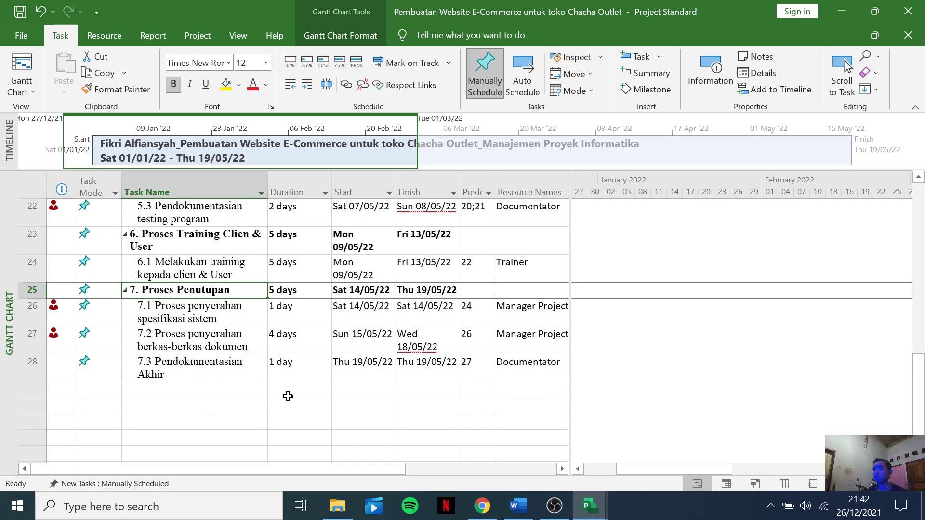
Return to the start of the task list and widen the Predecessors column until its full heading fits
{"action": "scroll", "coordinate": [362, 379], "scroll_direction": "up", "scroll_amount": 3}
{"action": "scroll", "coordinate": [362, 378], "scroll_direction": "up", "scroll_amount": 5}
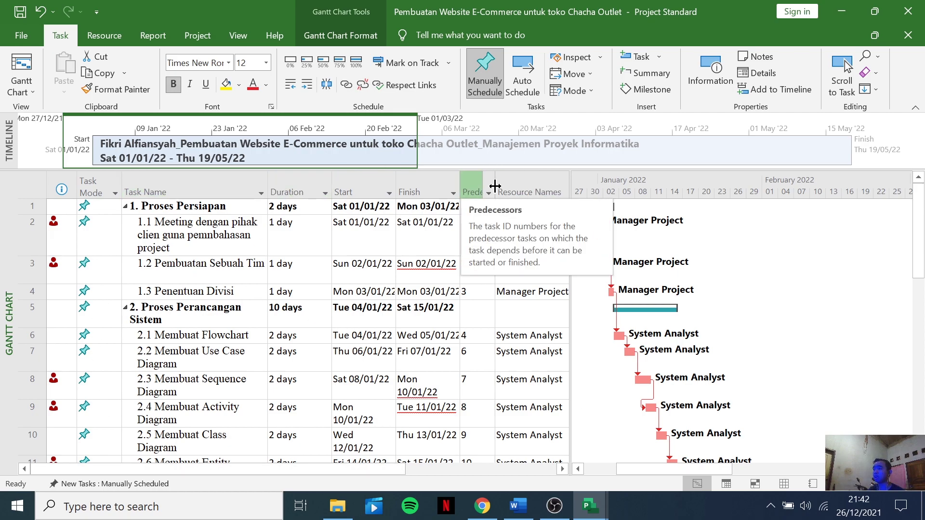
{"action": "left_click_drag", "start_coordinate": [496, 185], "coordinate": [524, 184]}
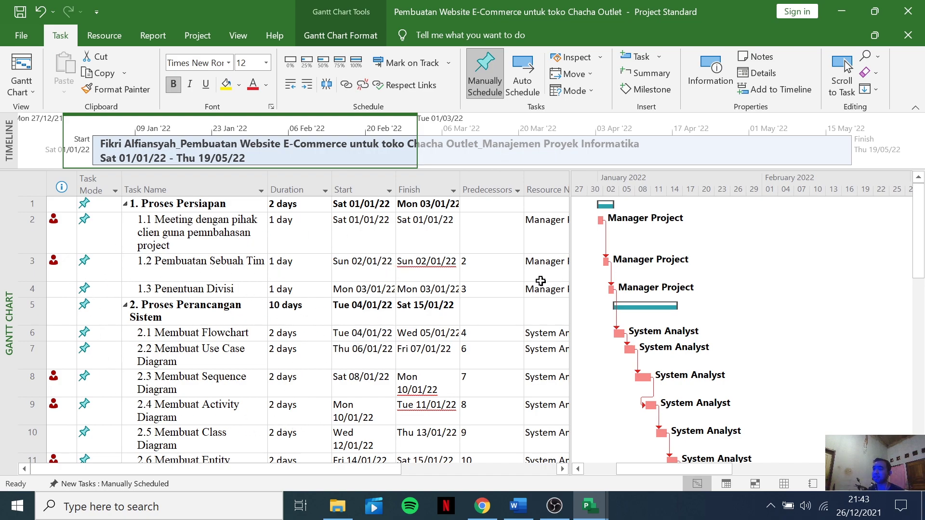
Review the predecessor of each subtask, from 1.2 Pembuatan Sebuah Tim down to the closing tasks
{"action": "left_click", "coordinate": [485, 261]}
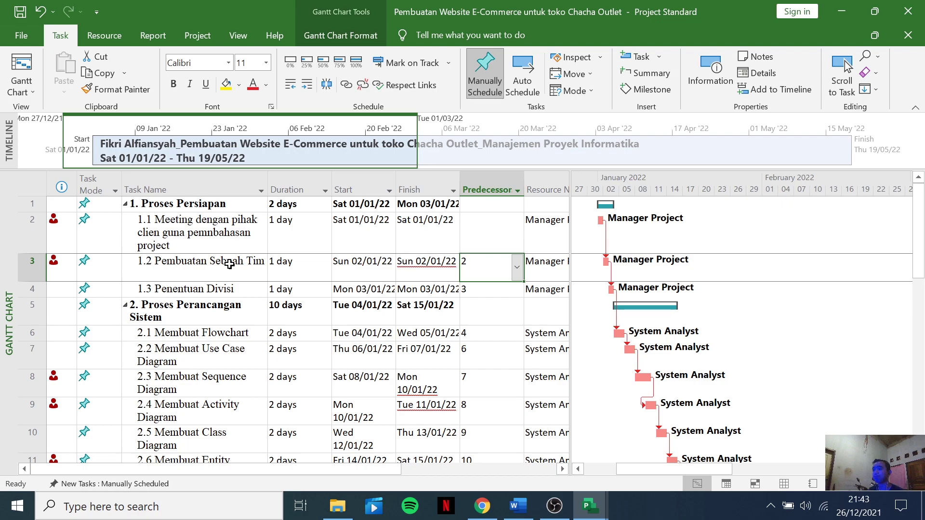
{"action": "scroll", "coordinate": [471, 315], "scroll_direction": "down", "scroll_amount": 10}
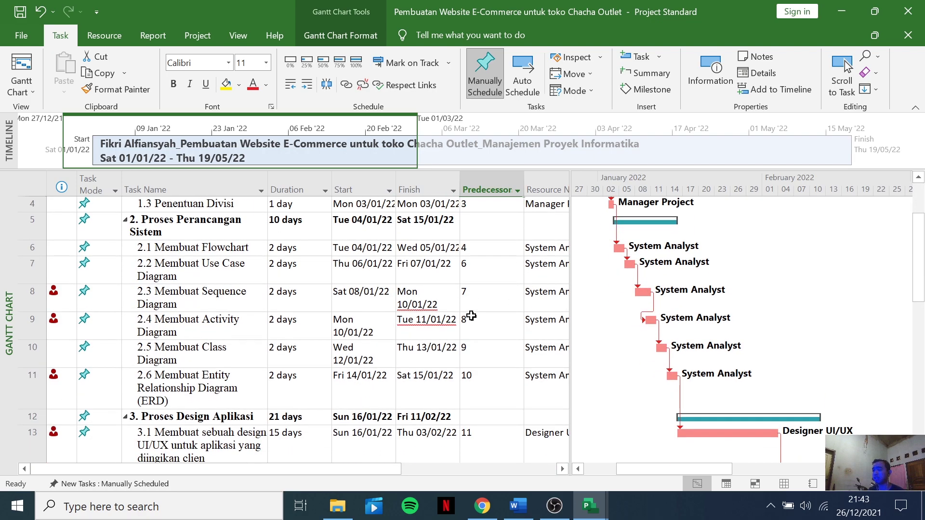
{"action": "scroll", "coordinate": [491, 314], "scroll_direction": "down", "scroll_amount": 8}
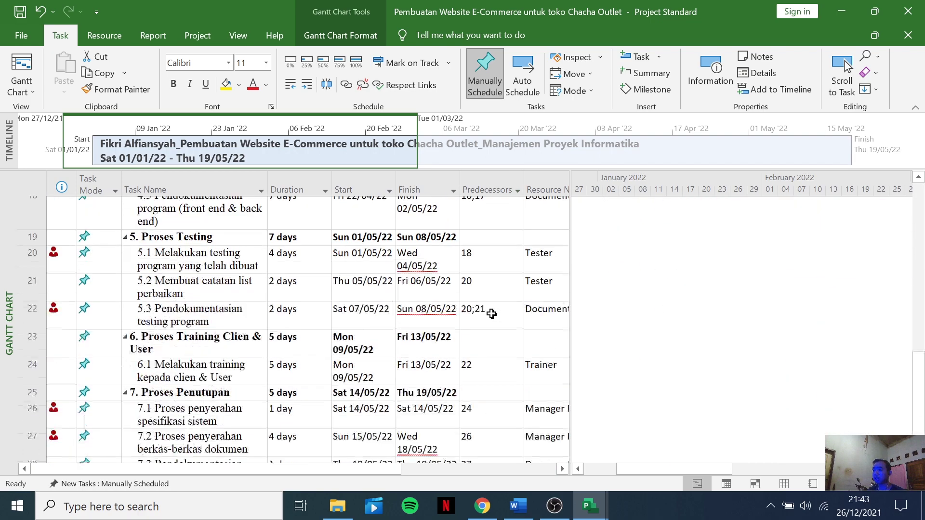
{"action": "scroll", "coordinate": [491, 314], "scroll_direction": "up", "scroll_amount": 6}
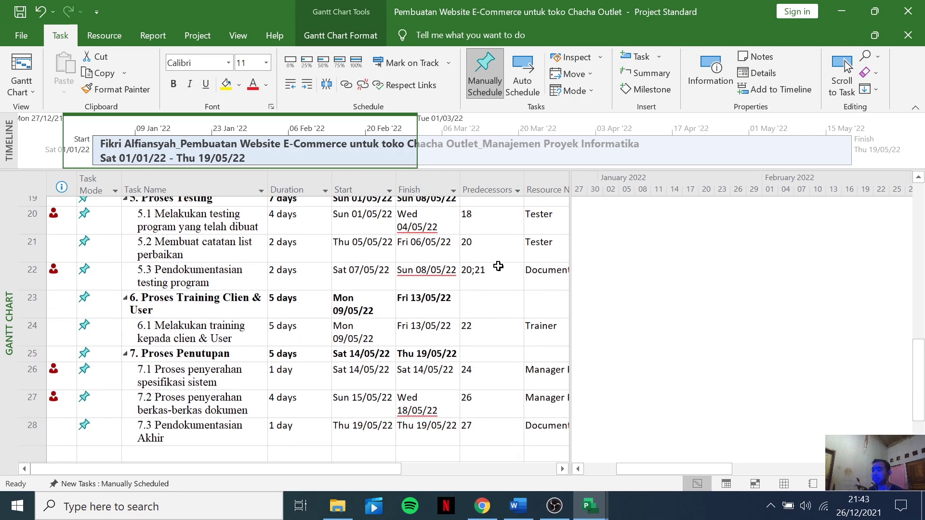
{"action": "scroll", "coordinate": [491, 312], "scroll_direction": "down", "scroll_amount": 3}
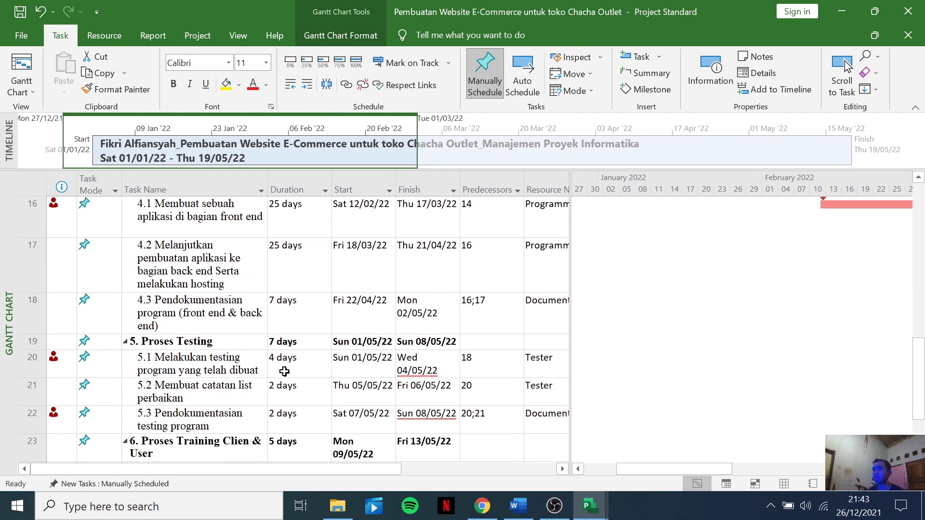
Examine the predecessors of task 4.3 Pendokumentasian program and compare them with the rows of tasks 4.1 and 4.2
{"action": "left_click", "coordinate": [37, 220]}
{"action": "left_click", "coordinate": [35, 255]}
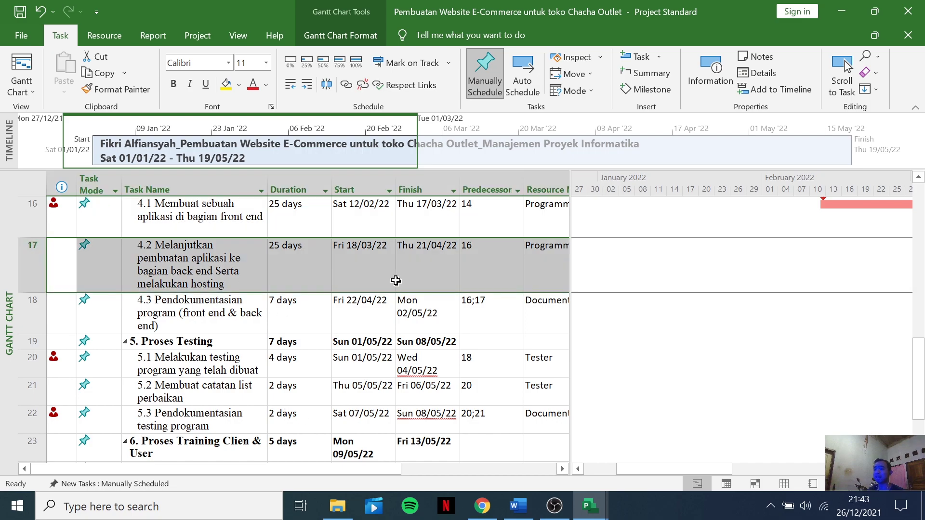
{"action": "left_click", "coordinate": [430, 308]}
{"action": "left_click", "coordinate": [508, 299]}
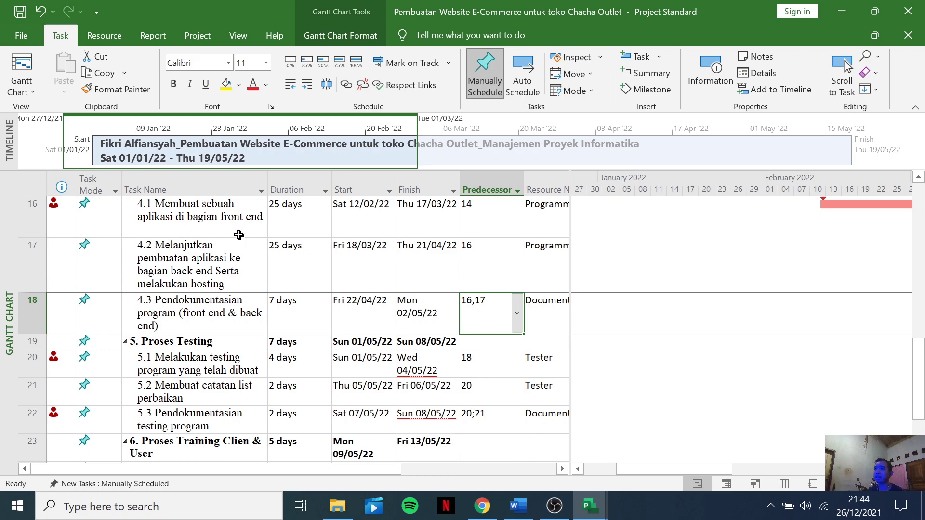
{"action": "scroll", "coordinate": [474, 316], "scroll_direction": "up", "scroll_amount": 2}
{"action": "scroll", "coordinate": [470, 315], "scroll_direction": "down", "scroll_amount": 2}
Switch to the Tabel CPM document in Word and look through the CPM network diagram from the Start node to node 5.3
{"action": "left_click", "coordinate": [510, 514]}
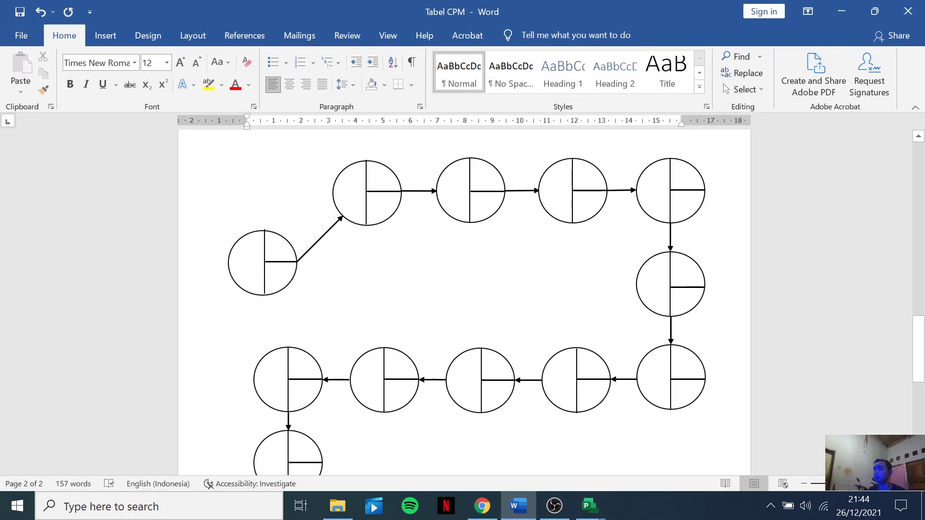
{"action": "scroll", "coordinate": [525, 164], "scroll_direction": "down", "scroll_amount": 1}
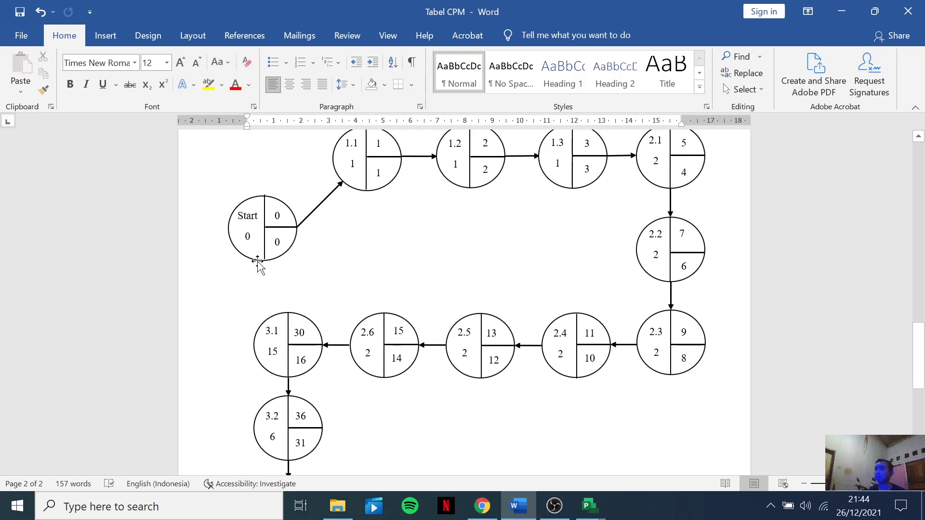
{"action": "scroll", "coordinate": [696, 270], "scroll_direction": "down", "scroll_amount": 8}
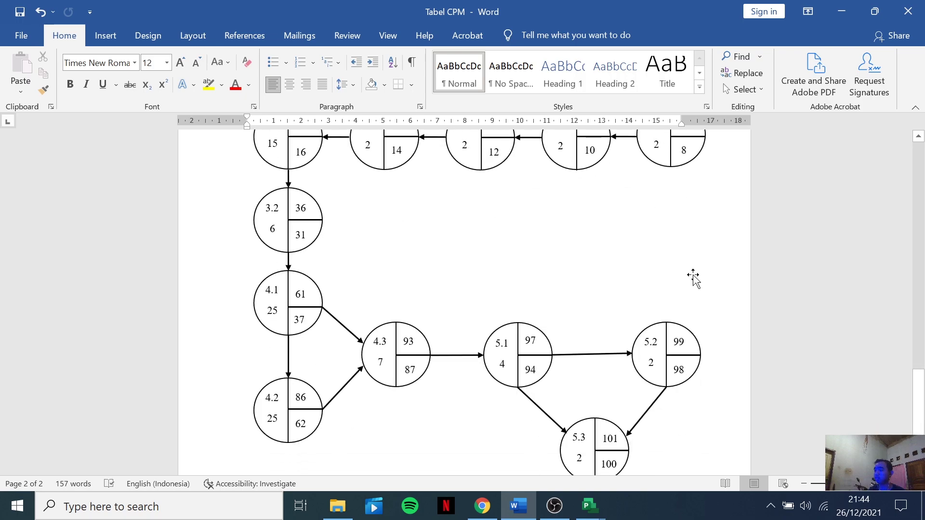
{"action": "scroll", "coordinate": [670, 251], "scroll_direction": "up", "scroll_amount": 10}
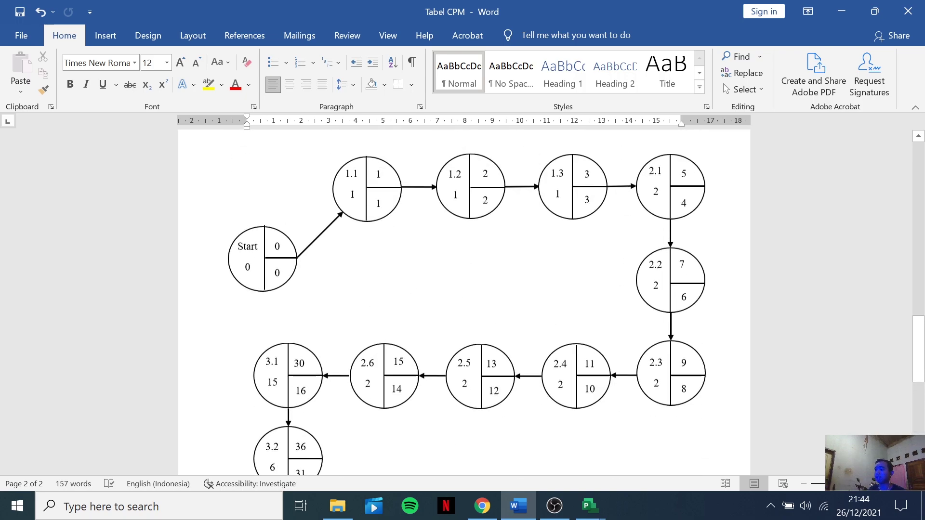
{"action": "scroll", "coordinate": [463, 298], "scroll_direction": "down", "scroll_amount": 2}
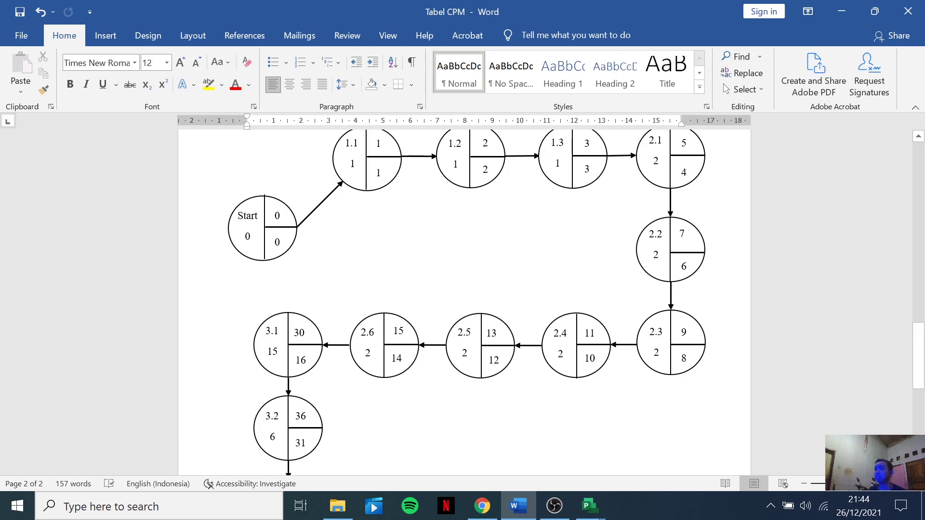
Inspect the time values and the duration inside the Start node of the network diagram
{"action": "left_click", "coordinate": [276, 215]}
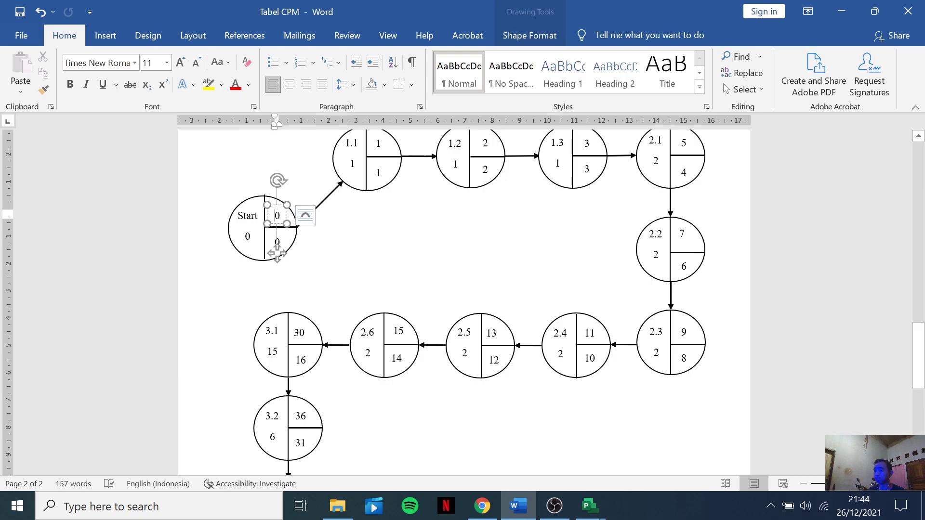
{"action": "left_click", "coordinate": [247, 240]}
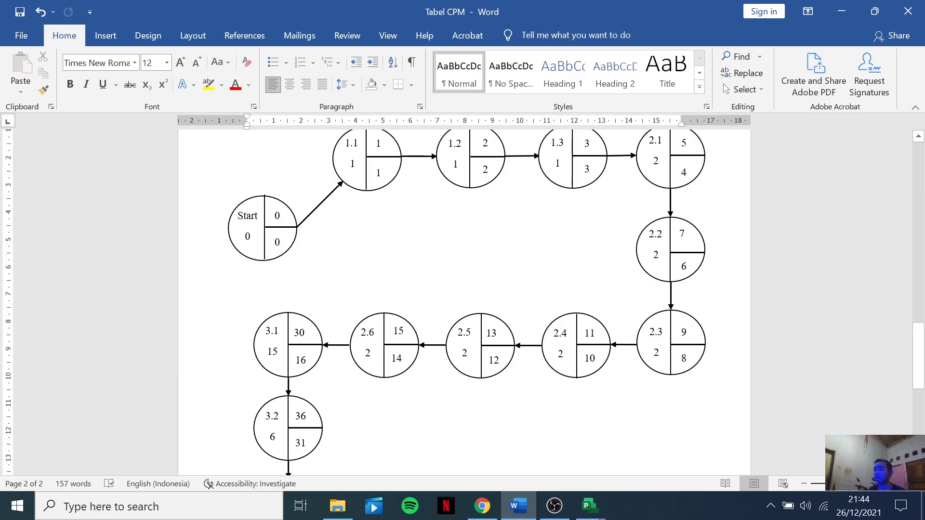
{"action": "left_click", "coordinate": [277, 215]}
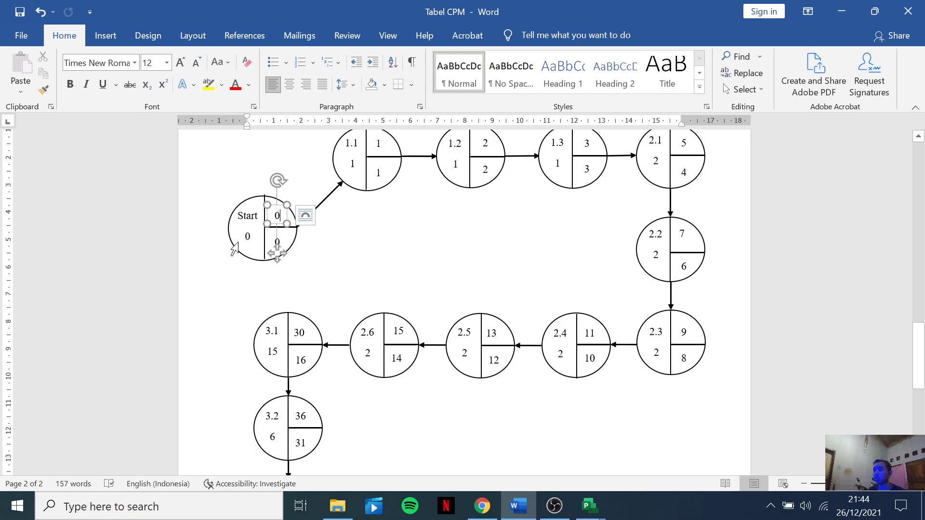
{"action": "double_click", "coordinate": [235, 249]}
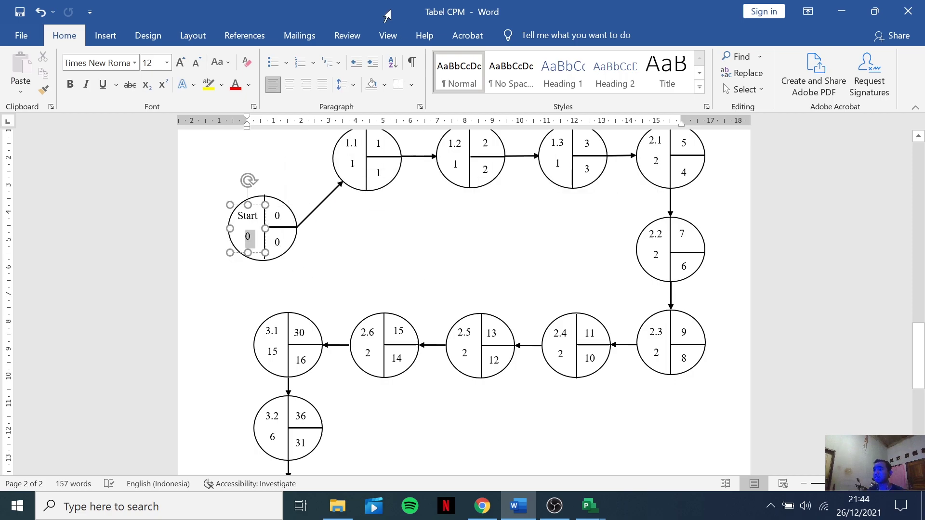
Inspect the task number and duration inside node 1.1 of the network diagram
{"action": "left_click", "coordinate": [357, 143]}
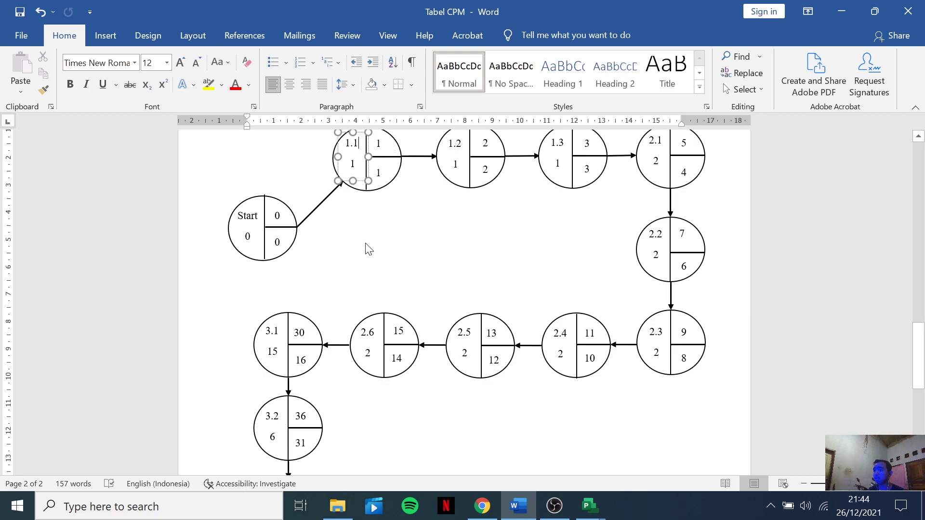
{"action": "scroll", "coordinate": [366, 246], "scroll_direction": "up", "scroll_amount": 3}
{"action": "left_click", "coordinate": [388, 248]}
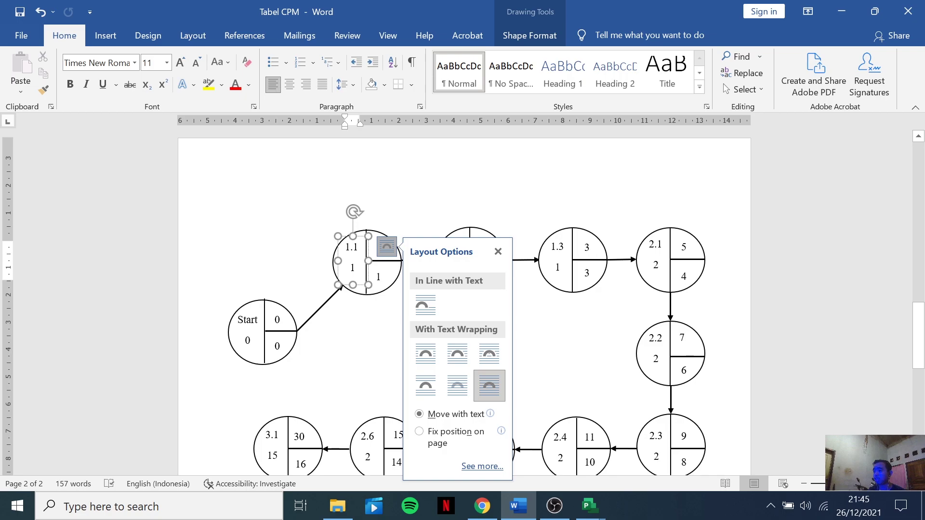
{"action": "left_click", "coordinate": [498, 252]}
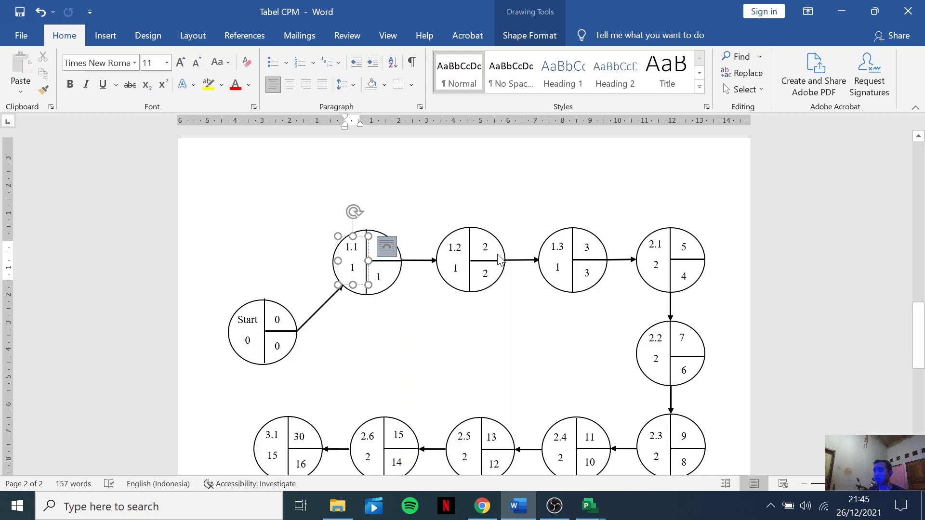
{"action": "left_click", "coordinate": [322, 320]}
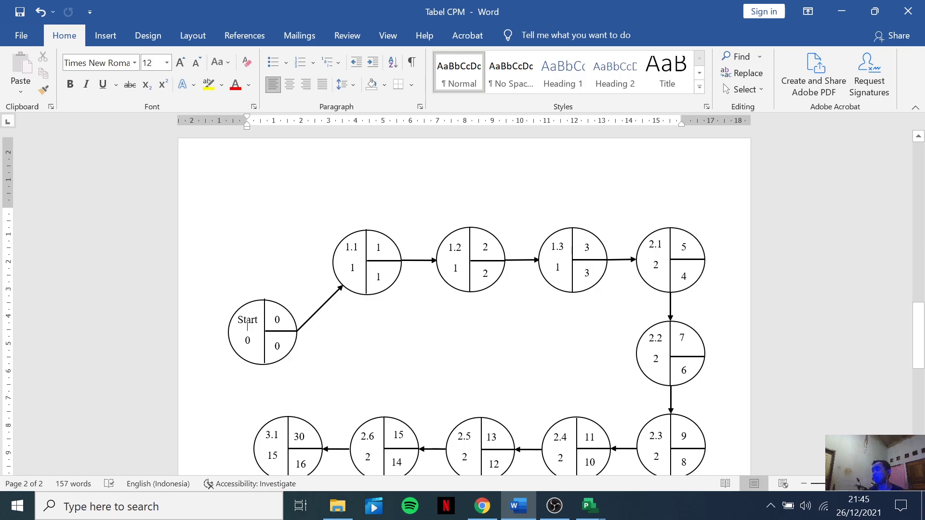
Follow the CPM network diagram down to the final node 7.3 and review it again from the Start node
{"action": "scroll", "coordinate": [687, 260], "scroll_direction": "down", "scroll_amount": 3}
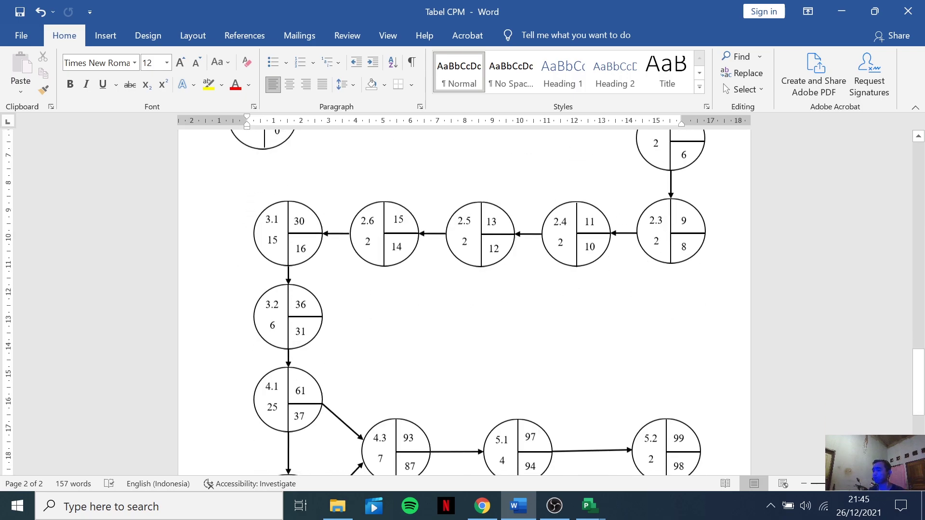
{"action": "scroll", "coordinate": [629, 290], "scroll_direction": "down", "scroll_amount": 5}
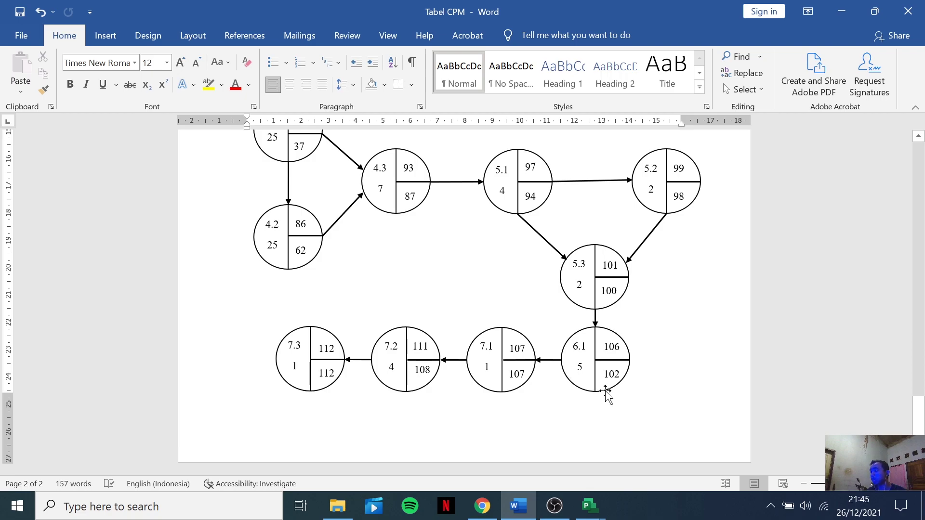
{"action": "scroll", "coordinate": [615, 385], "scroll_direction": "up", "scroll_amount": 10}
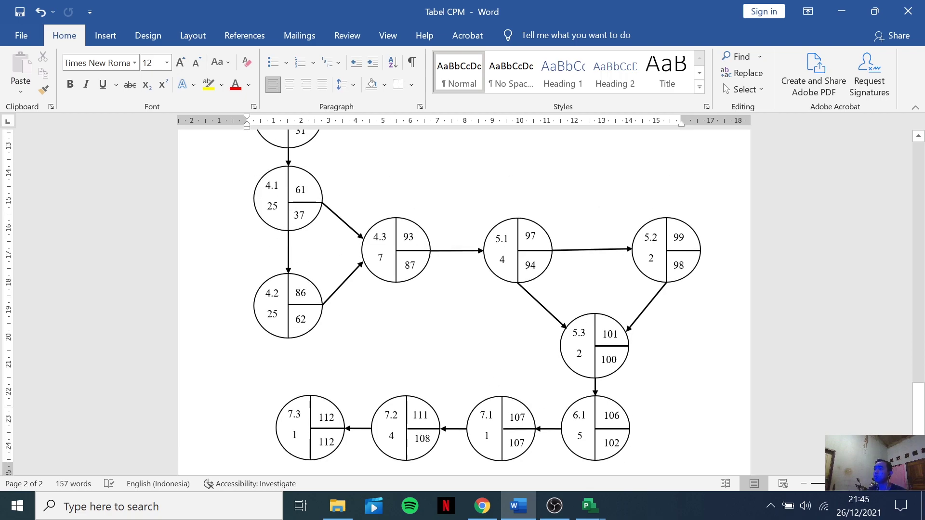
{"action": "scroll", "coordinate": [309, 254], "scroll_direction": "up", "scroll_amount": 3}
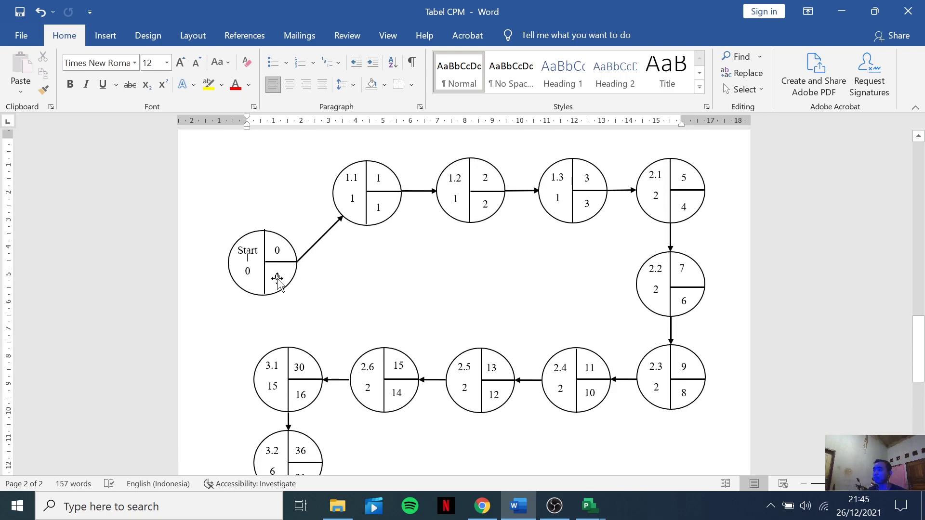
{"action": "scroll", "coordinate": [464, 302], "scroll_direction": "down", "scroll_amount": 5}
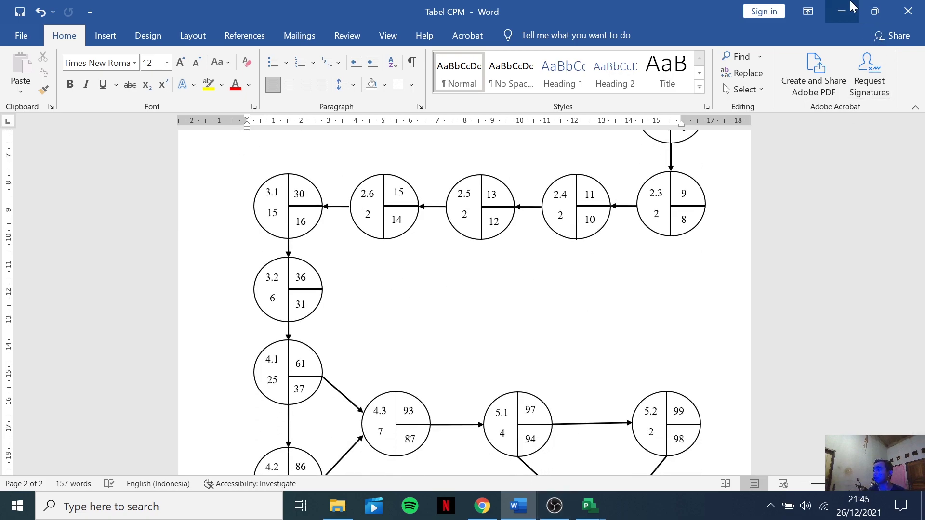
Switch to the website schedule in Project and examine the indicators of tasks 1.1 Meeting dengan pihak clien and 1.2 Pembuatan Sebuah Tim
{"action": "key", "text": "alt+Tab"}
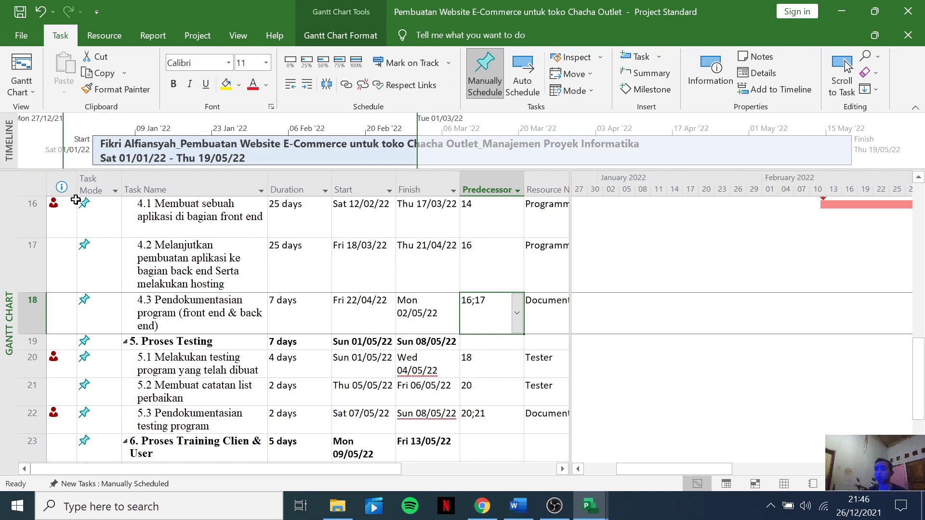
{"action": "scroll", "coordinate": [308, 323], "scroll_direction": "up", "scroll_amount": 1}
{"action": "scroll", "coordinate": [308, 322], "scroll_direction": "up", "scroll_amount": 4}
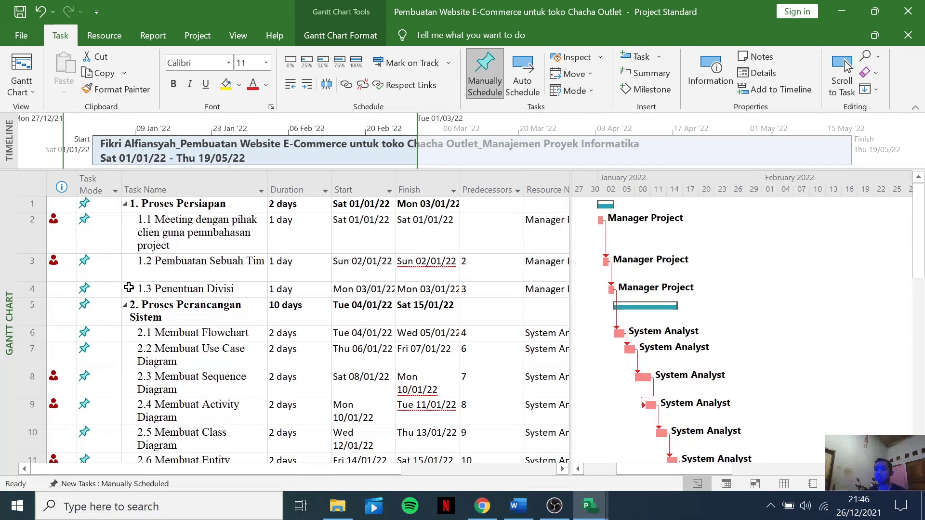
{"action": "left_click", "coordinate": [62, 232]}
{"action": "left_click", "coordinate": [76, 269]}
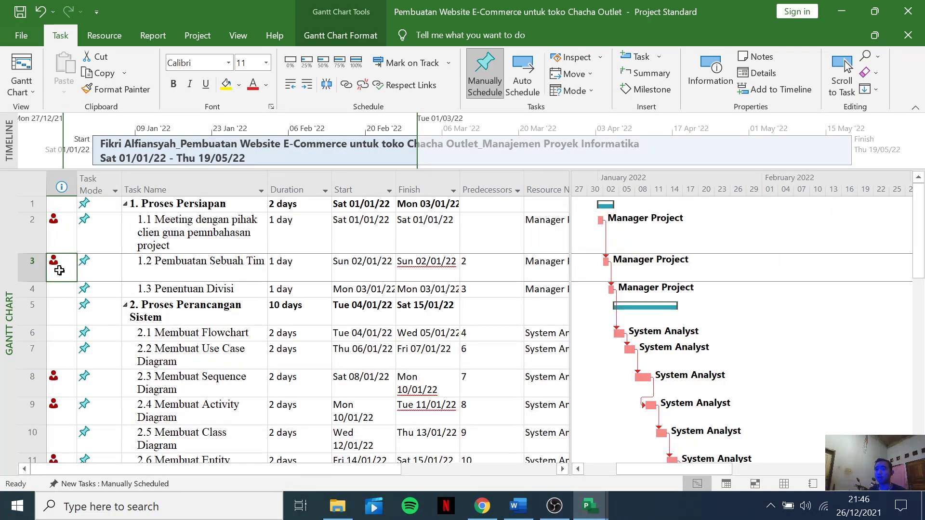
{"action": "left_click", "coordinate": [52, 249]}
{"action": "left_click", "coordinate": [69, 279]}
{"action": "left_click", "coordinate": [60, 238]}
{"action": "left_click", "coordinate": [195, 238]}
{"action": "left_click", "coordinate": [101, 288]}
{"action": "left_click", "coordinate": [61, 239]}
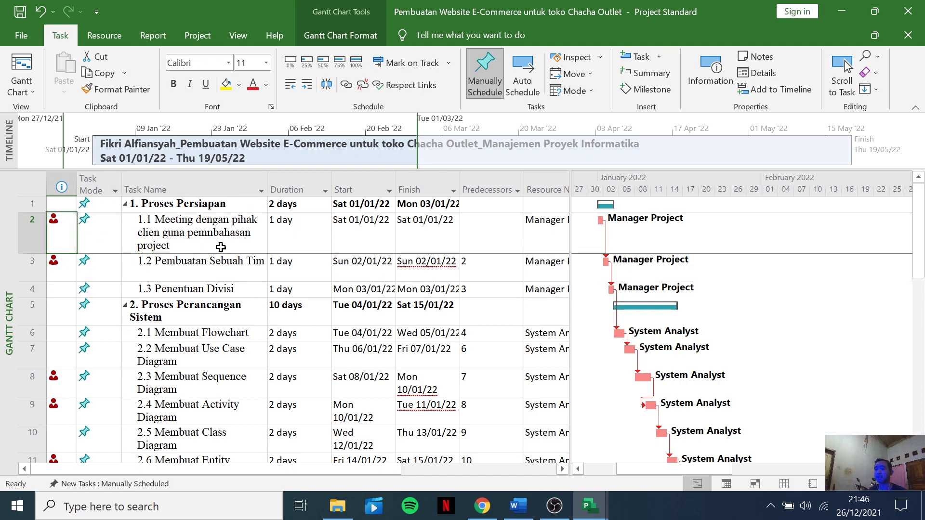
{"action": "left_click", "coordinate": [190, 243]}
Narrow the Predecessors column and enlarge the Gantt timescale to daily detail around the early January 2022 bars
{"action": "left_click_drag", "start_coordinate": [526, 181], "coordinate": [504, 181]}
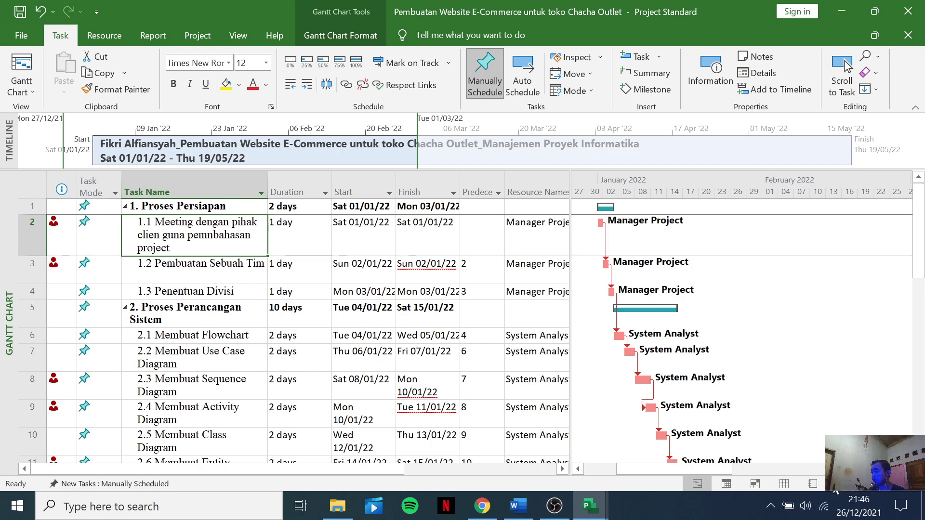
{"action": "scroll", "coordinate": [660, 433], "scroll_direction": "up", "scroll_amount": 2}
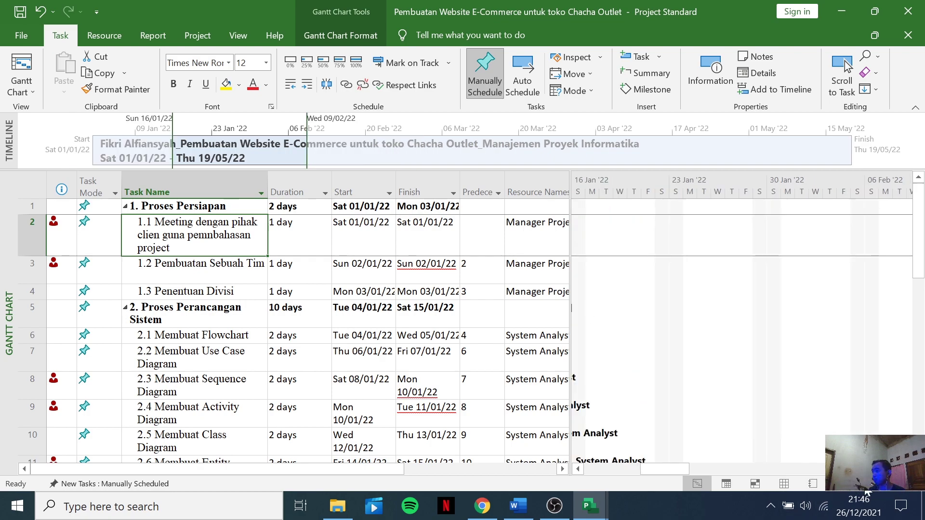
{"action": "left_click_drag", "start_coordinate": [664, 469], "coordinate": [646, 469]}
{"action": "scroll", "coordinate": [592, 455], "scroll_direction": "left", "scroll_amount": 5}
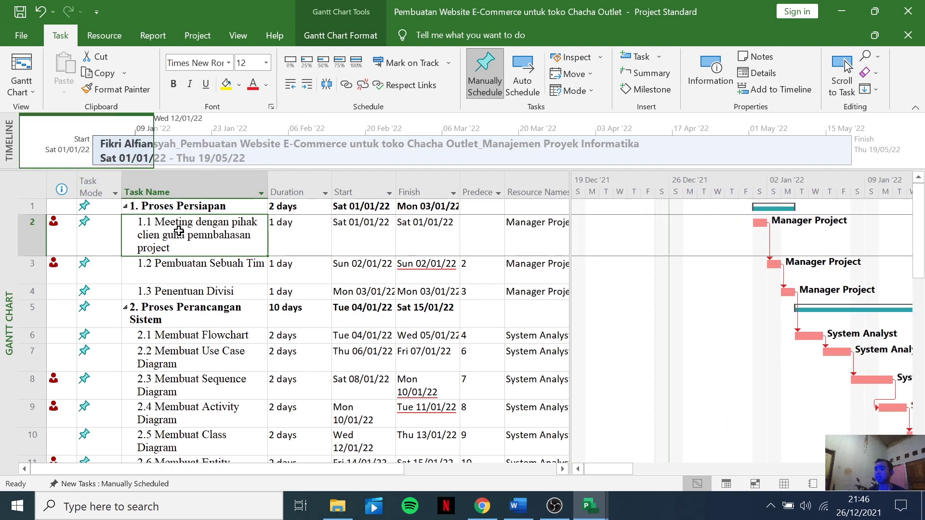
Mark task 1.1 Meeting dengan pihak clien as 100% complete
{"action": "left_click", "coordinate": [307, 64]}
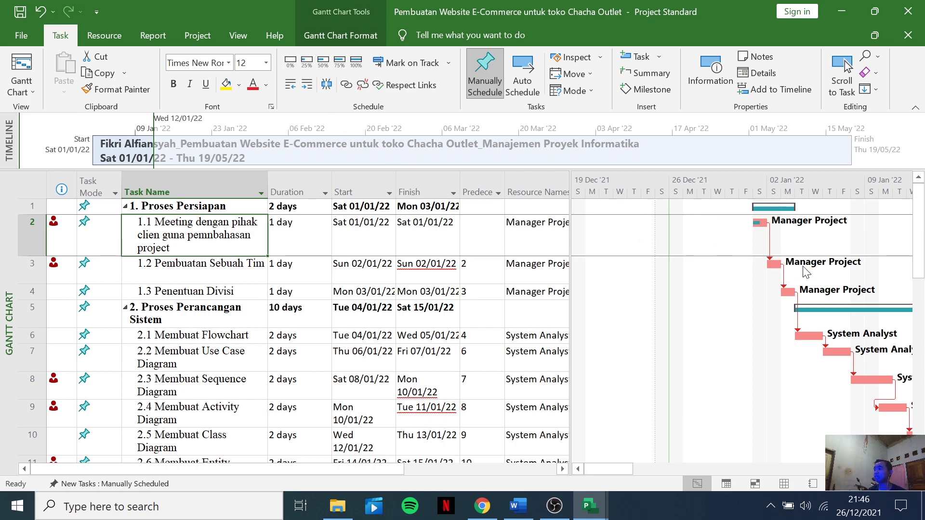
{"action": "left_click", "coordinate": [339, 67]}
{"action": "left_click", "coordinate": [356, 65]}
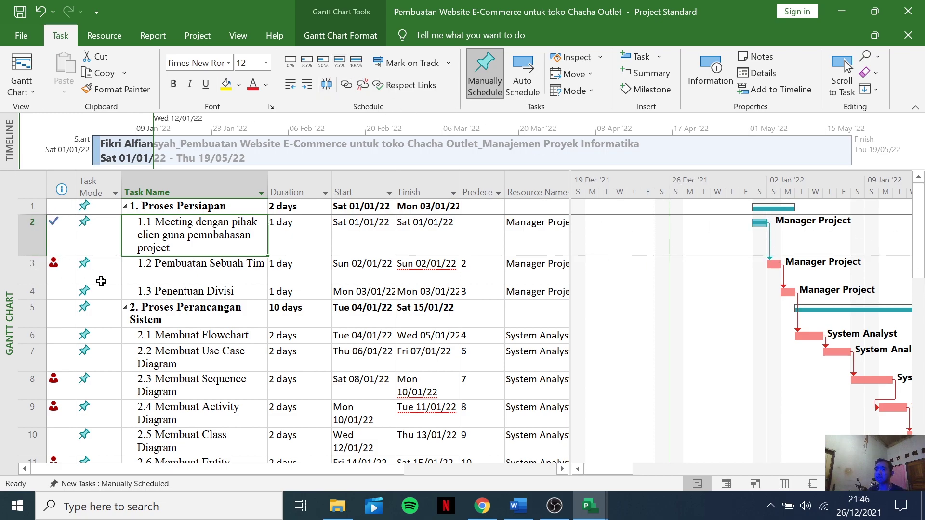
Mark every task in the schedule as 100% complete
{"action": "left_click", "coordinate": [201, 176]}
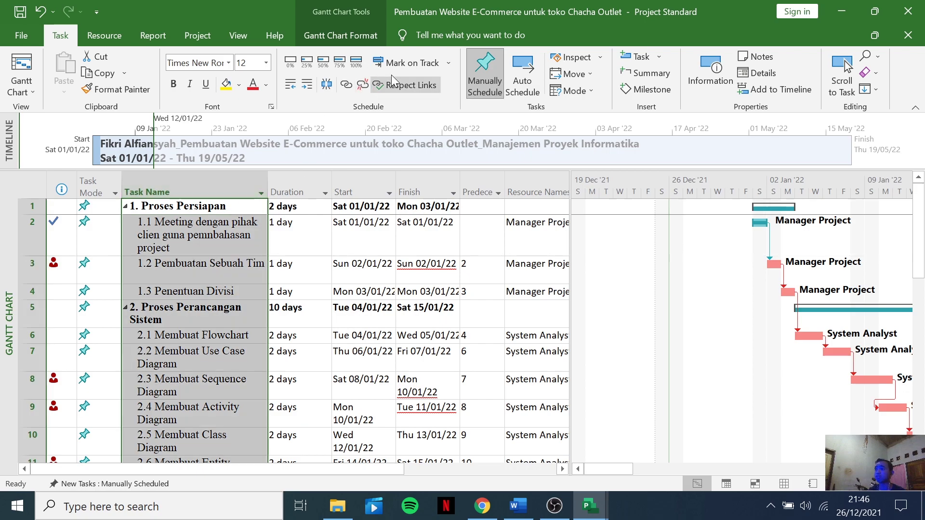
{"action": "left_click", "coordinate": [351, 67]}
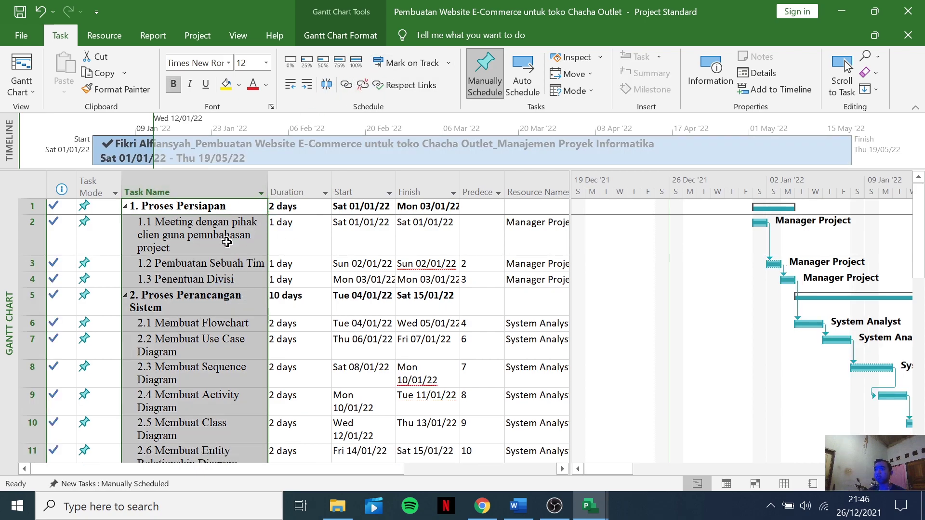
{"action": "left_click", "coordinate": [227, 303]}
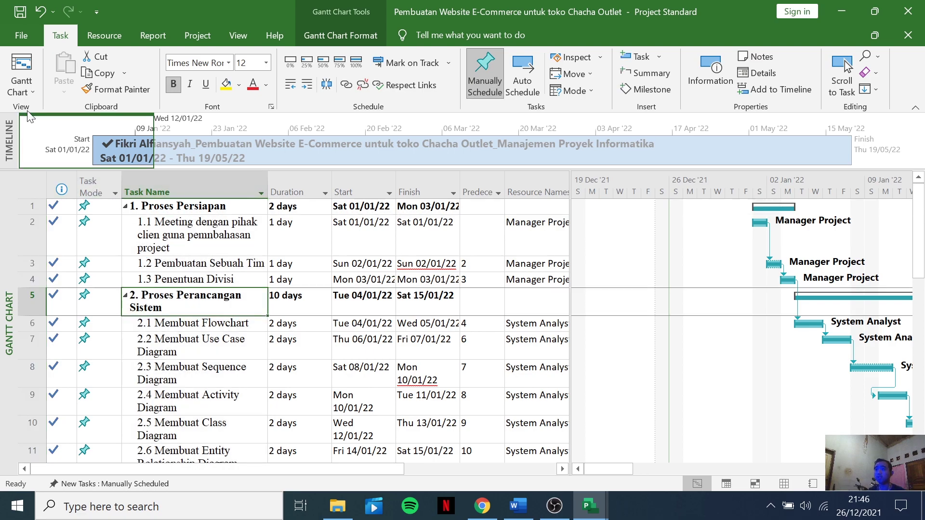
Look through the schedule in the Network Diagram view and return to the Gantt Chart view
{"action": "left_click", "coordinate": [31, 89]}
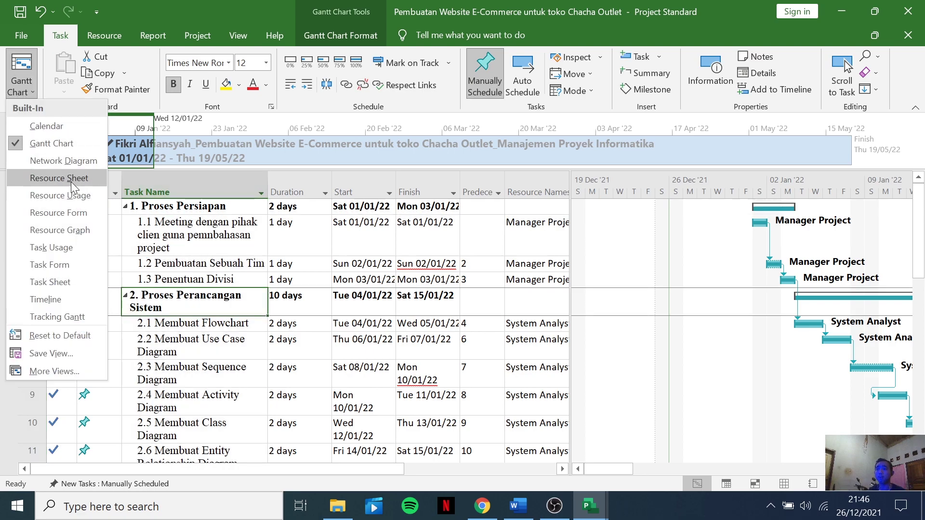
{"action": "left_click", "coordinate": [61, 163]}
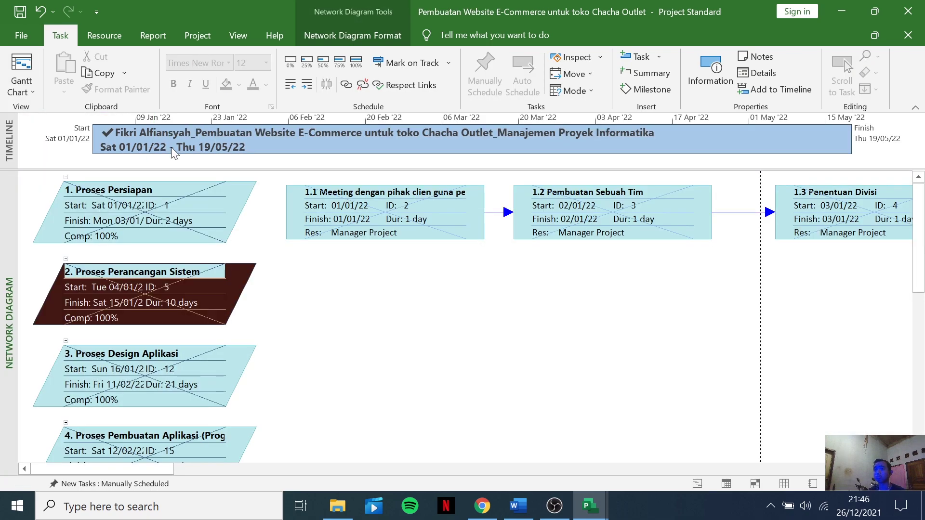
{"action": "scroll", "coordinate": [377, 347], "scroll_direction": "down", "scroll_amount": 3}
{"action": "scroll", "coordinate": [383, 349], "scroll_direction": "up", "scroll_amount": 3}
{"action": "left_click_drag", "start_coordinate": [303, 472], "coordinate": [139, 472]}
{"action": "left_click", "coordinate": [26, 93]}
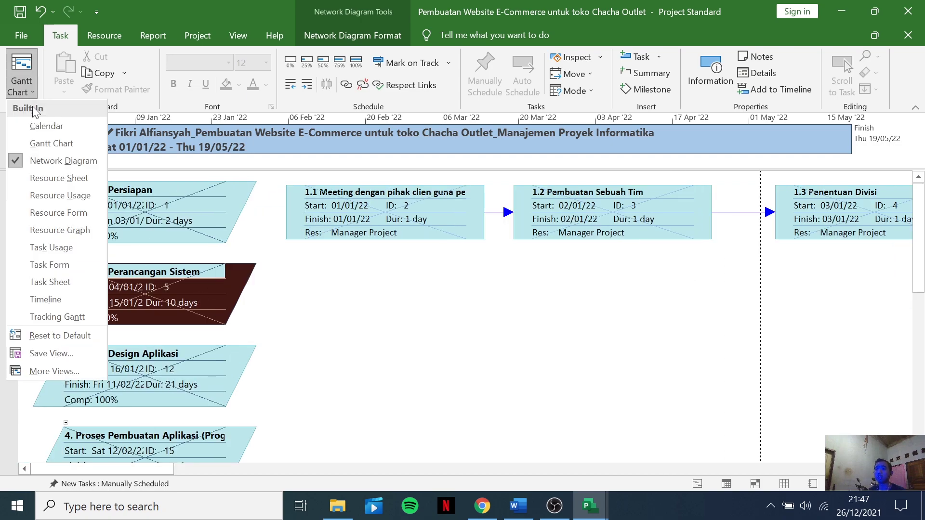
{"action": "left_click", "coordinate": [48, 145]}
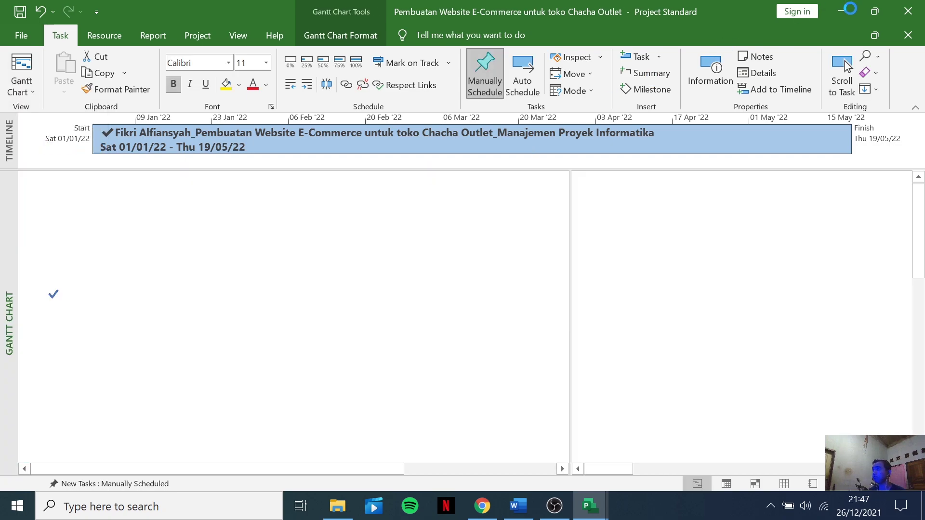
Switch to the Rencana Anggaran Biaya (RAB) project and examine its Cost/Day and Total Cost columns
{"action": "left_click", "coordinate": [843, 9]}
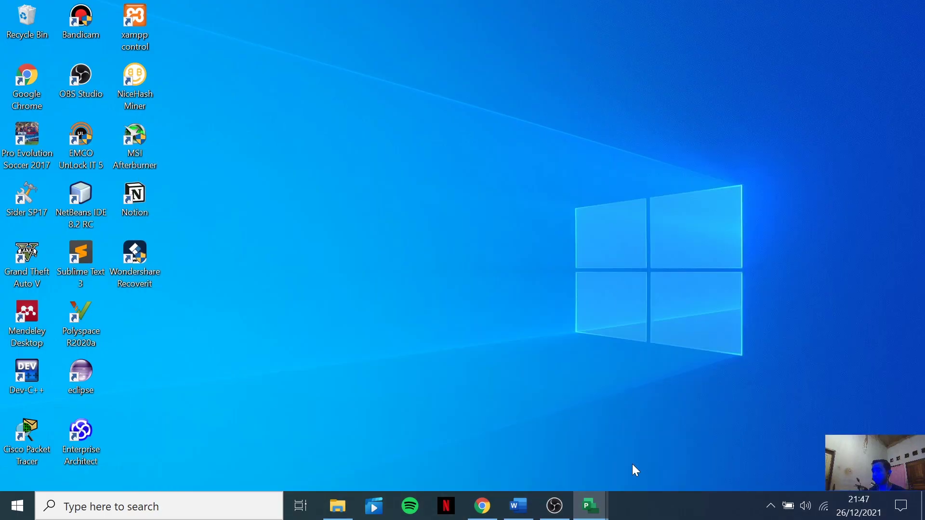
{"action": "mouse_move", "coordinate": [599, 509]}
{"action": "left_click", "coordinate": [648, 450]}
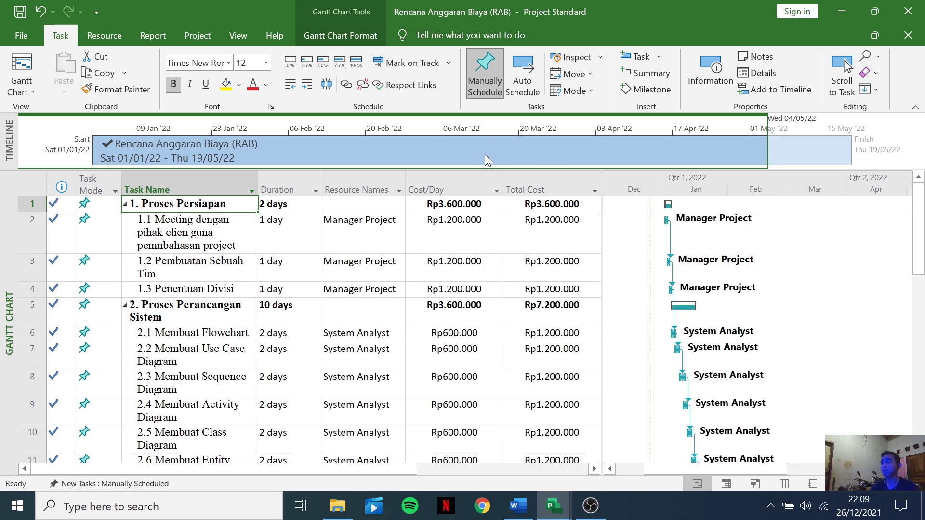
{"action": "left_click", "coordinate": [444, 192]}
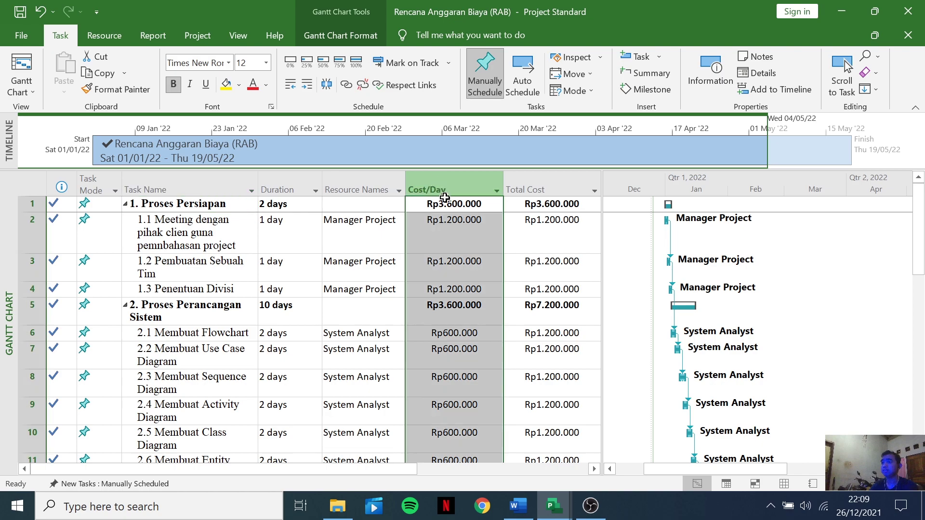
{"action": "key", "text": "Right"}
{"action": "key", "text": "Left"}
{"action": "key", "text": "Right"}
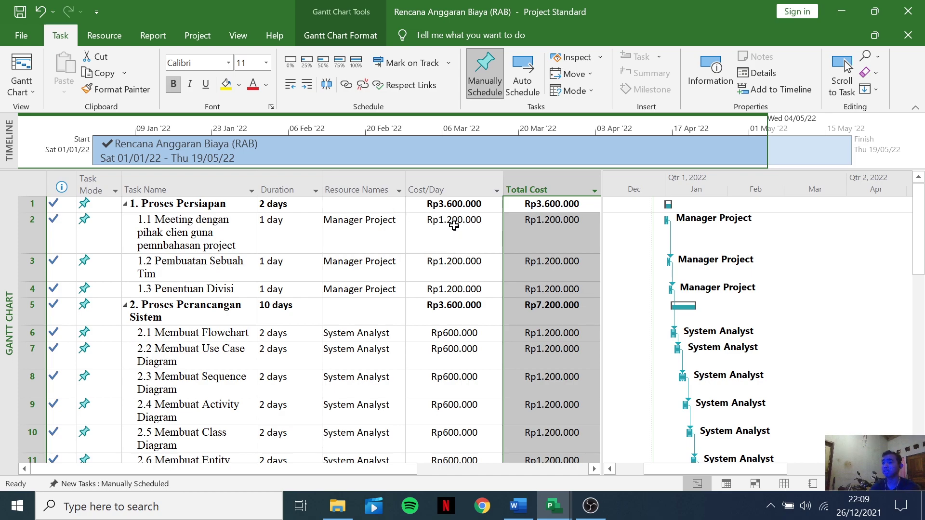
Examine the daily cost, total cost and assigned resource of subtasks 1.1 to 1.3
{"action": "left_click", "coordinate": [442, 247]}
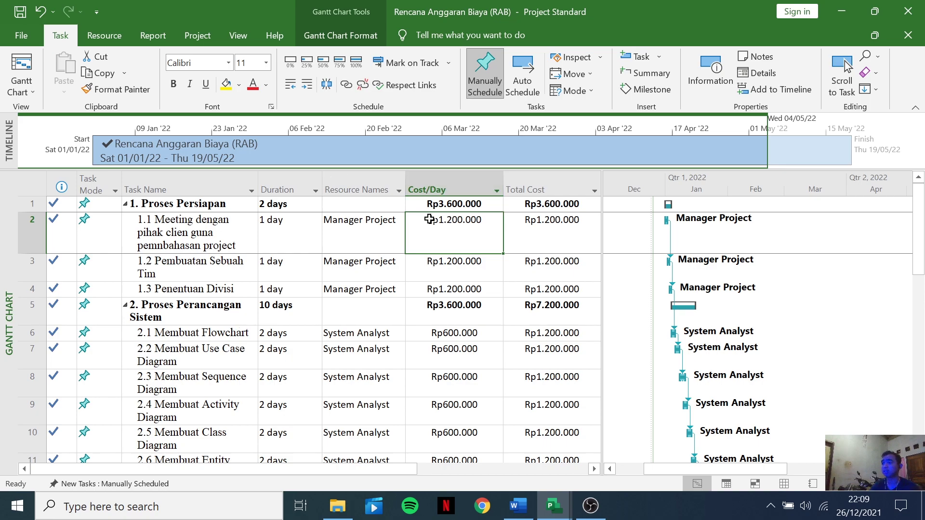
{"action": "key", "text": "Right"}
{"action": "left_click", "coordinate": [474, 234]}
{"action": "left_click", "coordinate": [444, 276]}
{"action": "left_click", "coordinate": [226, 288]}
{"action": "left_click", "coordinate": [220, 248]}
{"action": "left_click", "coordinate": [377, 222]}
{"action": "key", "text": "Down"}
{"action": "key", "text": "Down"}
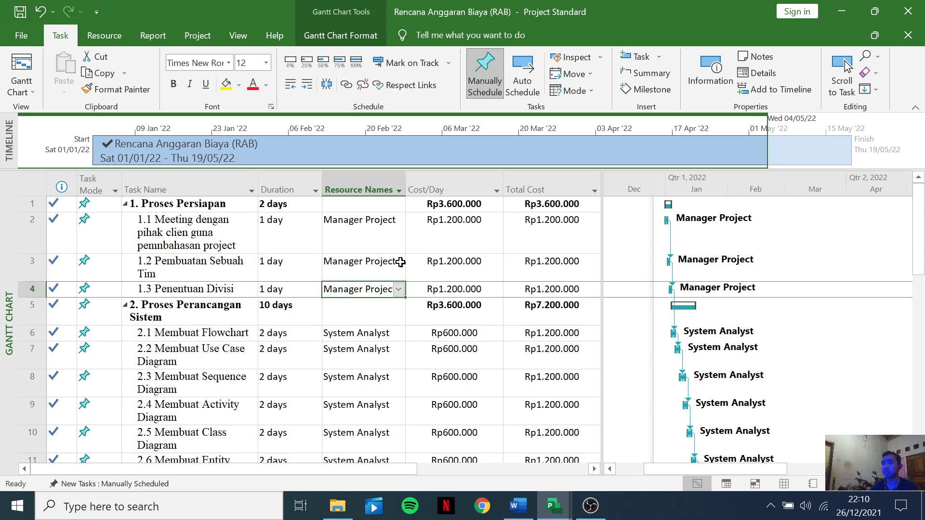
Compare the daily and total cost of phase 1. Proses Persiapan and view the costs of phase 2. Proses Perancangan Sistem
{"action": "left_click", "coordinate": [463, 241]}
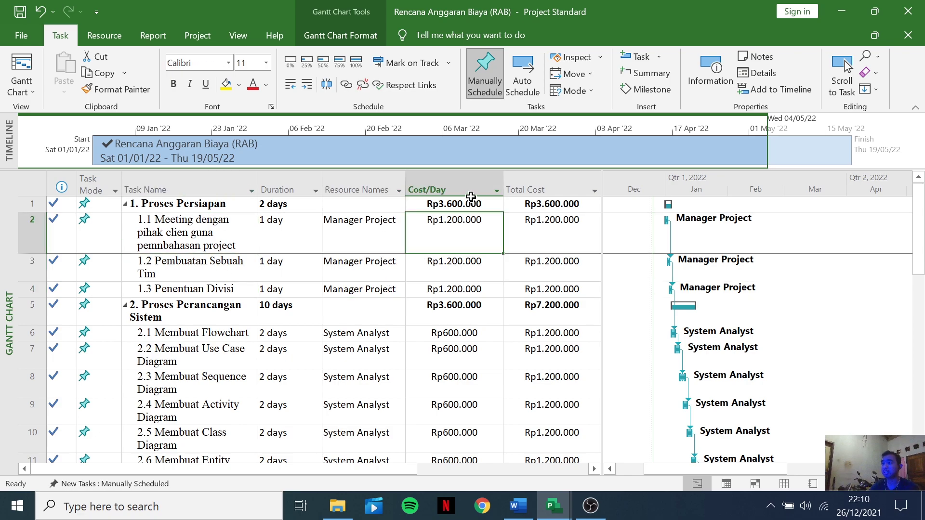
{"action": "left_click", "coordinate": [443, 202]}
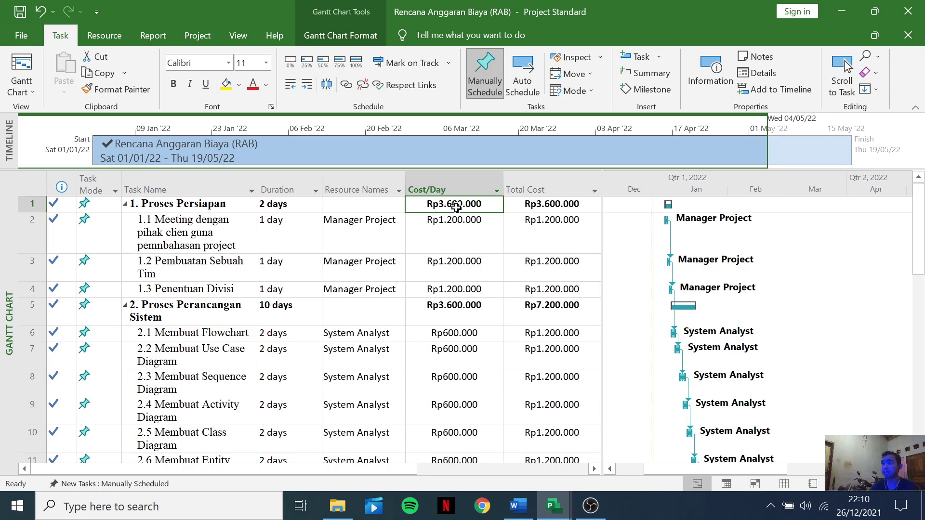
{"action": "left_click", "coordinate": [569, 204]}
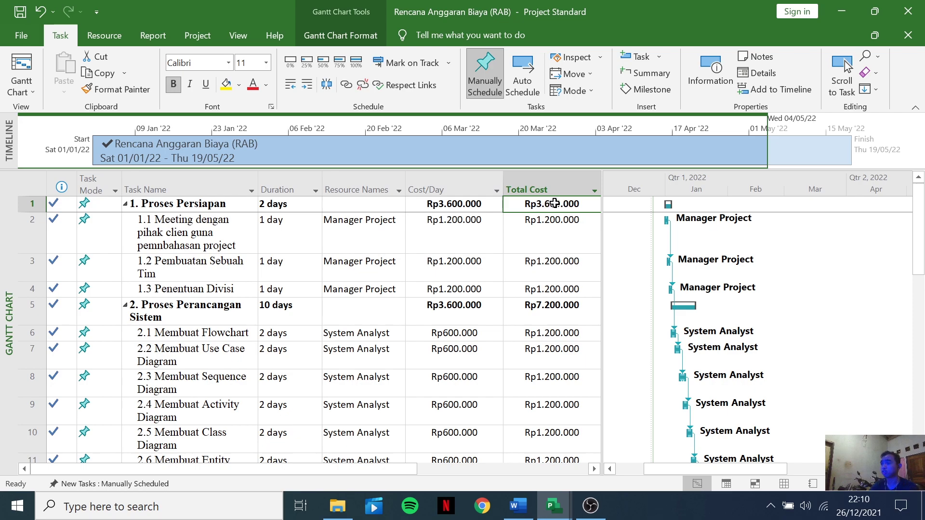
{"action": "scroll", "coordinate": [404, 277], "scroll_direction": "down", "scroll_amount": 1}
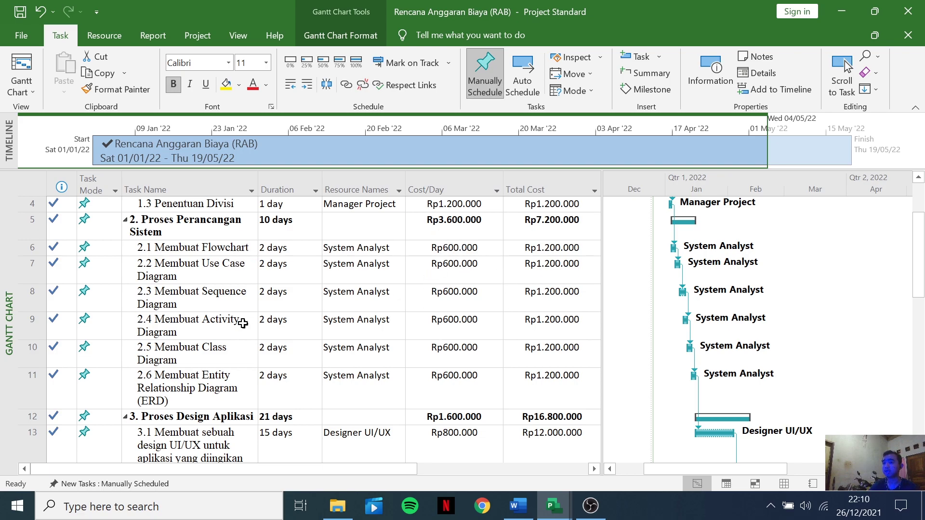
Examine the daily and total costs of phase 2. Proses Perancangan Sistem and its subtasks
{"action": "left_click", "coordinate": [214, 380]}
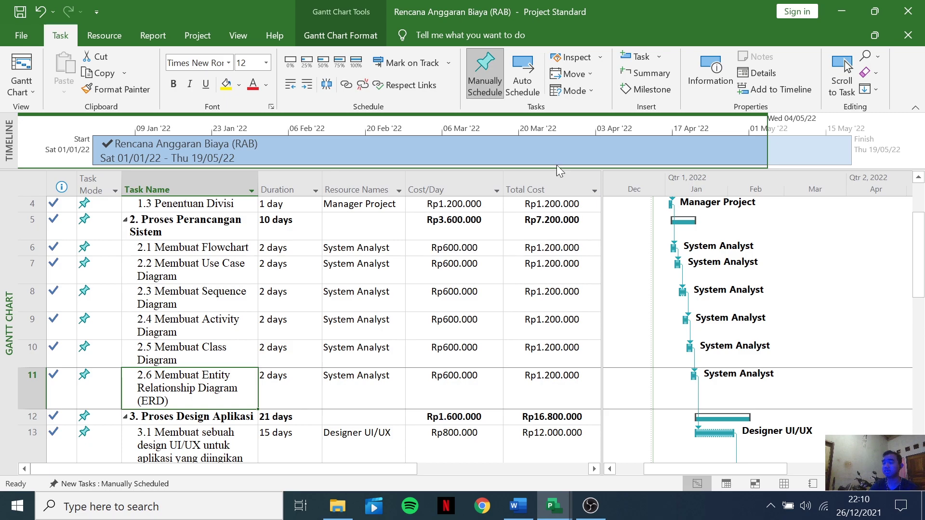
{"action": "left_click", "coordinate": [455, 227]}
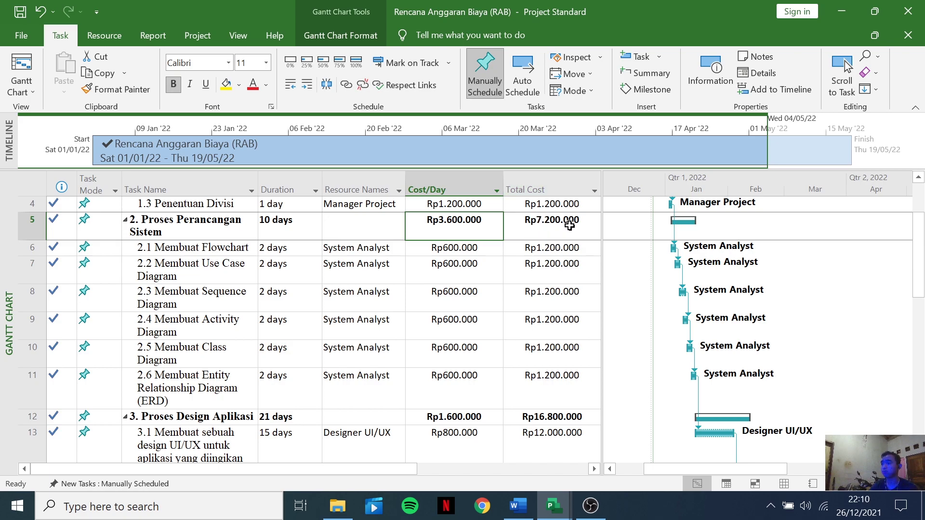
{"action": "left_click", "coordinate": [564, 332]}
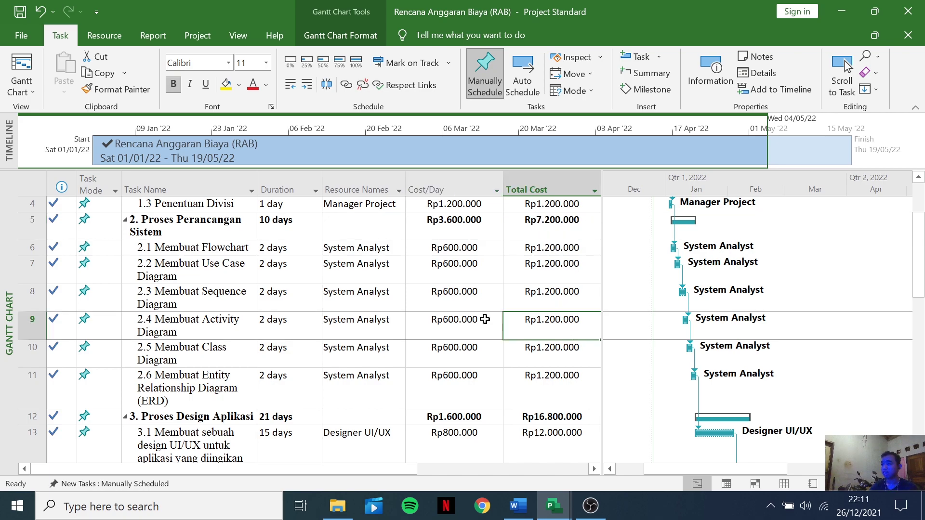
Examine the duration, assigned resource and costs of subtasks 3.1 and 3.2 under phase 3. Proses Design Aplikasi
{"action": "scroll", "coordinate": [438, 335], "scroll_direction": "down", "scroll_amount": 3}
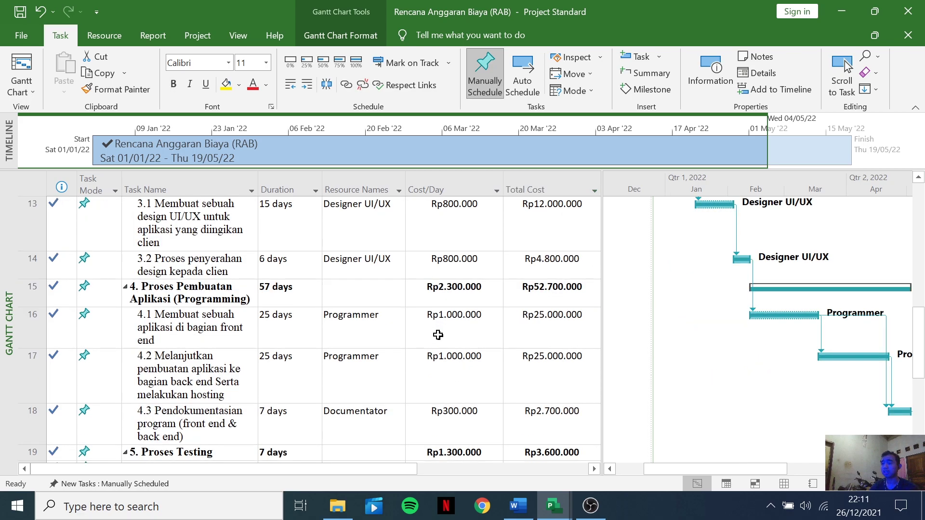
{"action": "scroll", "coordinate": [438, 334], "scroll_direction": "up", "scroll_amount": 2}
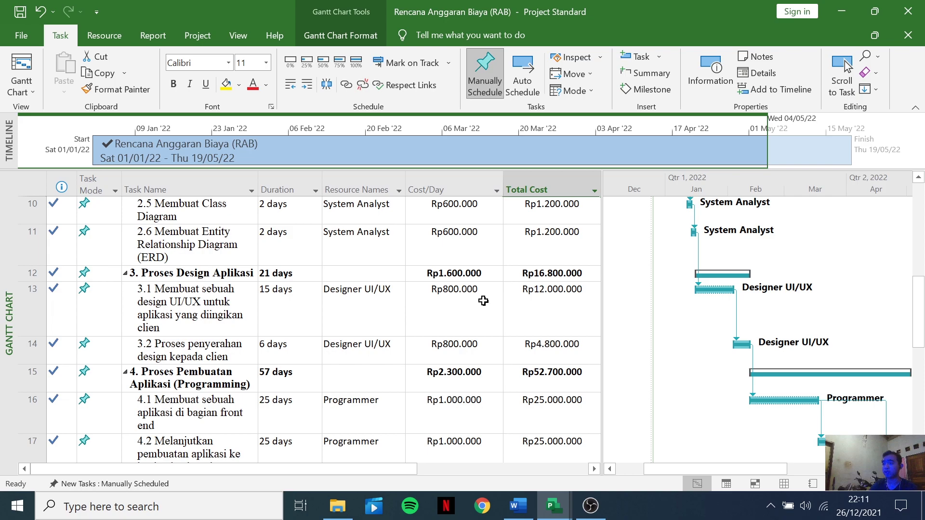
{"action": "left_click", "coordinate": [467, 291]}
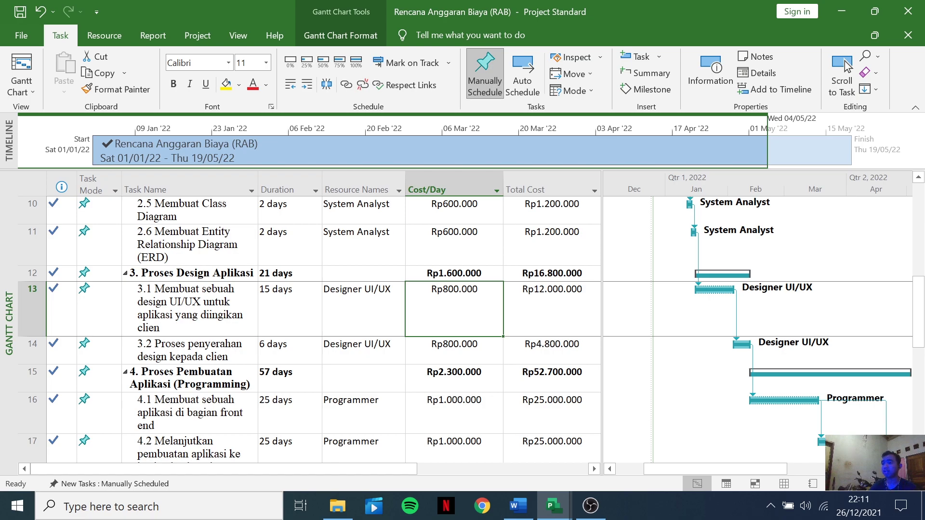
{"action": "left_click", "coordinate": [284, 309]}
{"action": "left_click", "coordinate": [226, 290]}
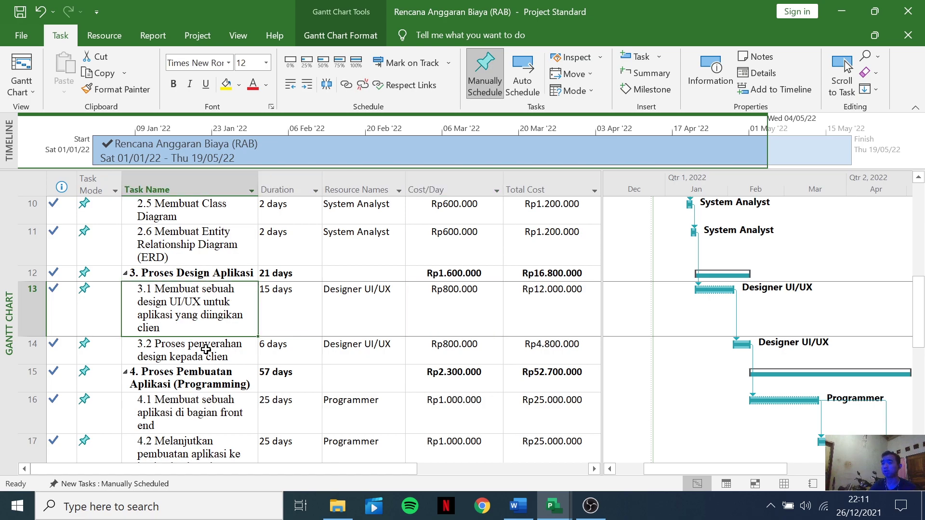
{"action": "left_click", "coordinate": [278, 315]}
{"action": "left_click", "coordinate": [418, 313]}
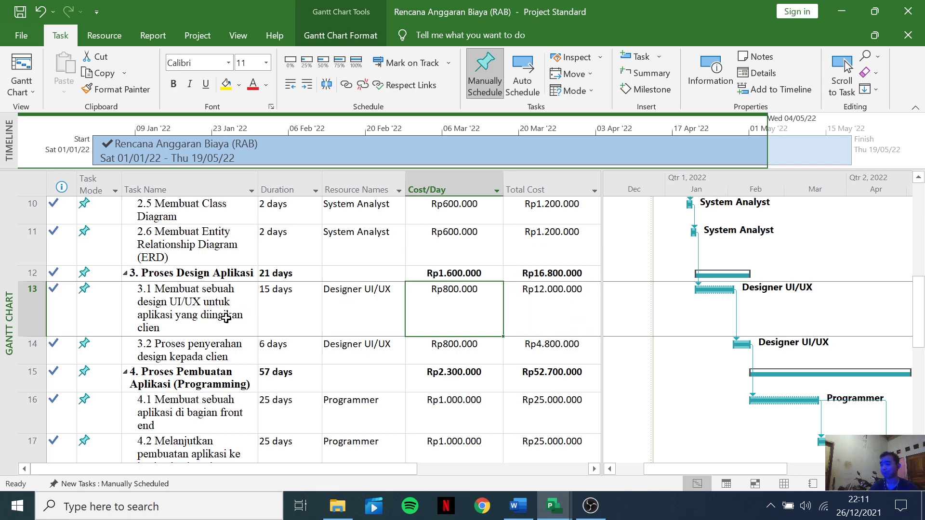
{"action": "left_click", "coordinate": [399, 348]}
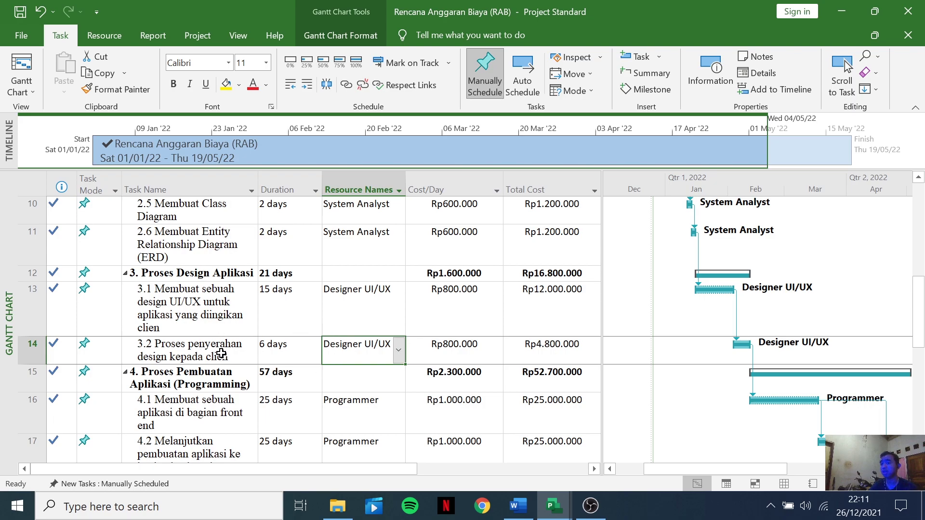
{"action": "scroll", "coordinate": [221, 349], "scroll_direction": "down", "scroll_amount": 1}
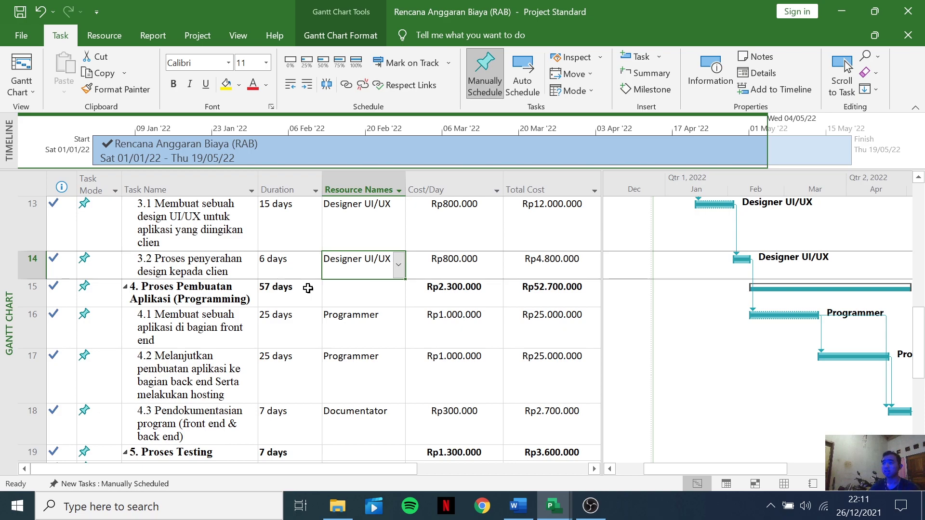
{"action": "scroll", "coordinate": [309, 288], "scroll_direction": "up", "scroll_amount": 1}
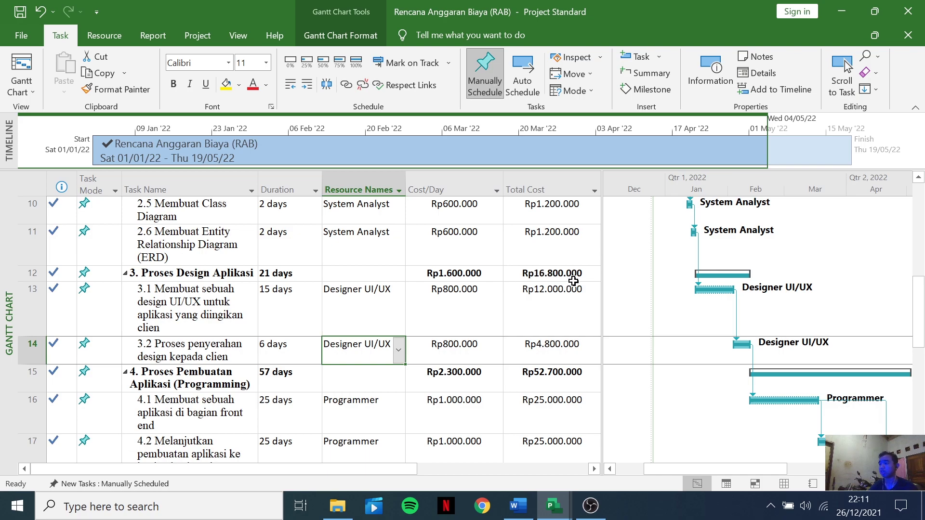
Examine the durations, resources and costs of subtasks 4.1 to 4.3 under phase 4. Proses Pembuatan Aplikasi (Programming)
{"action": "scroll", "coordinate": [447, 321], "scroll_direction": "down", "scroll_amount": 1}
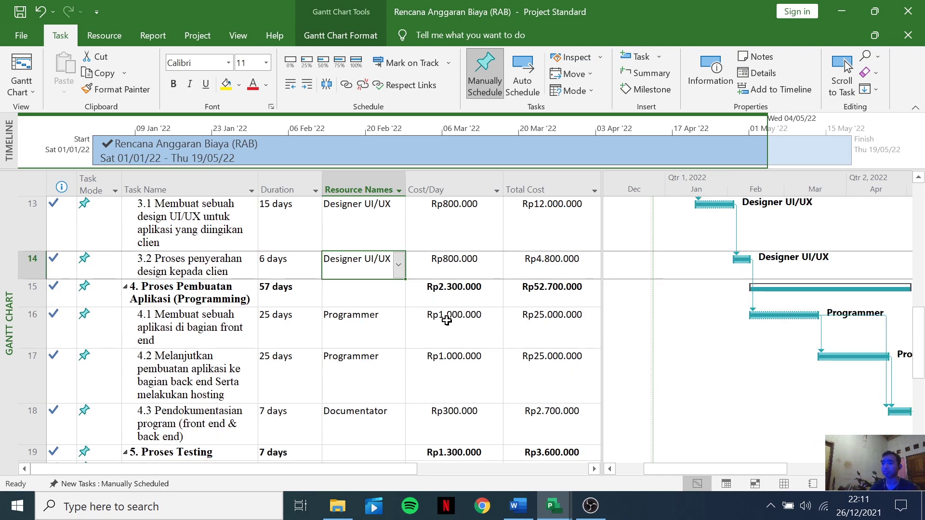
{"action": "scroll", "coordinate": [446, 320], "scroll_direction": "down", "scroll_amount": 2}
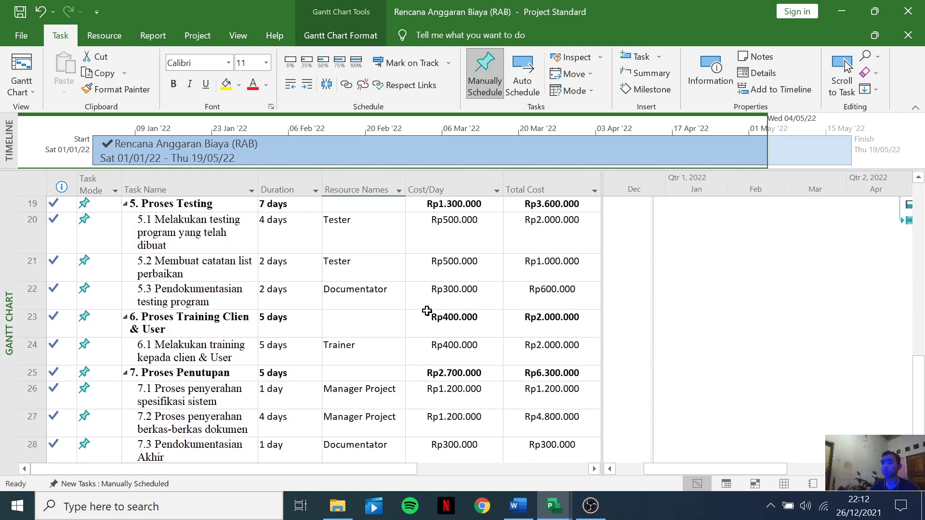
{"action": "scroll", "coordinate": [426, 310], "scroll_direction": "up", "scroll_amount": 1}
{"action": "scroll", "coordinate": [427, 310], "scroll_direction": "up", "scroll_amount": 1}
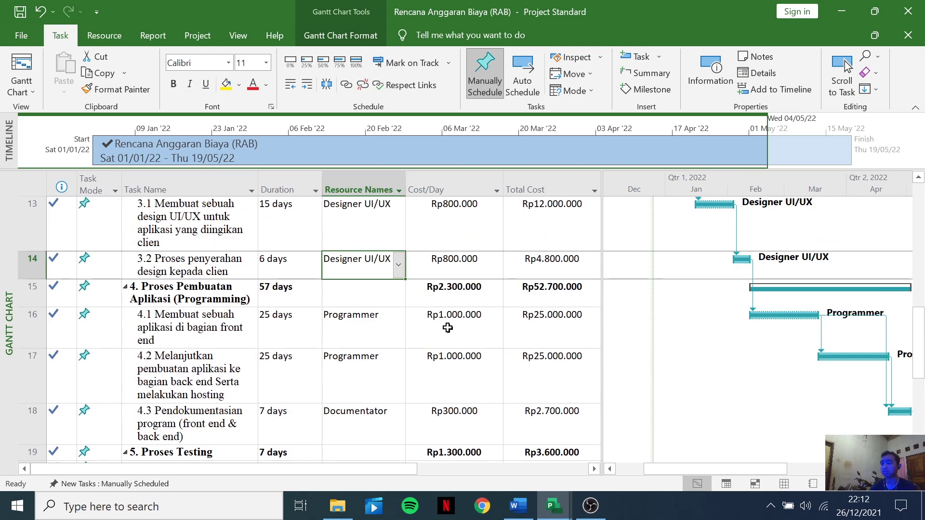
{"action": "scroll", "coordinate": [447, 327], "scroll_direction": "down", "scroll_amount": 1}
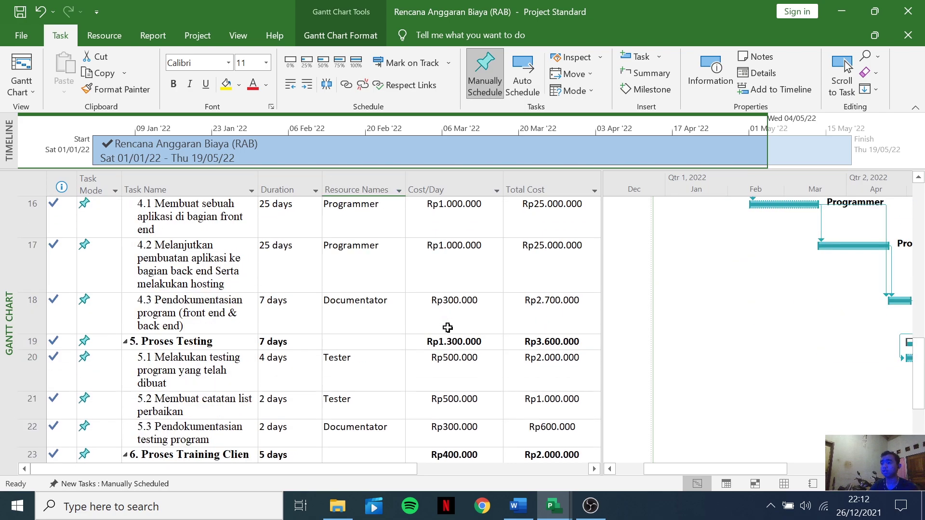
{"action": "left_click", "coordinate": [333, 217]}
{"action": "left_click", "coordinate": [299, 214]}
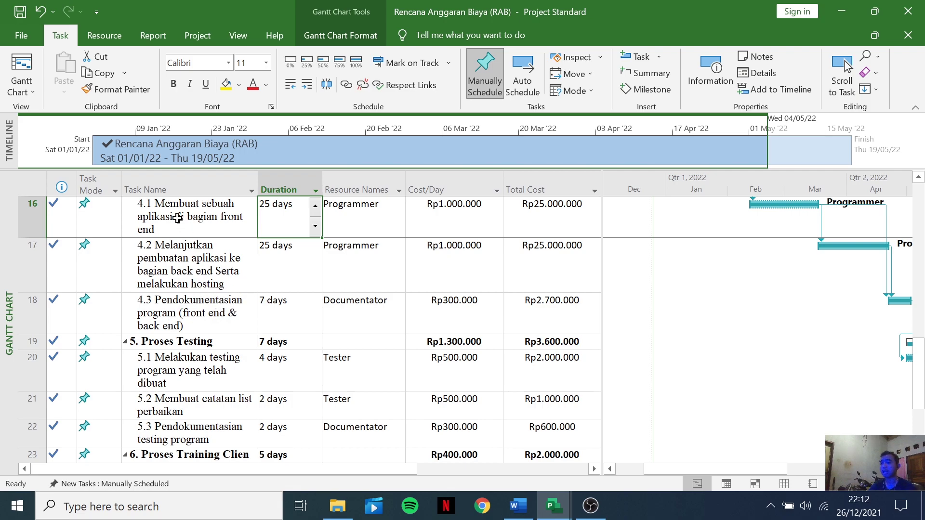
{"action": "key", "text": "Left"}
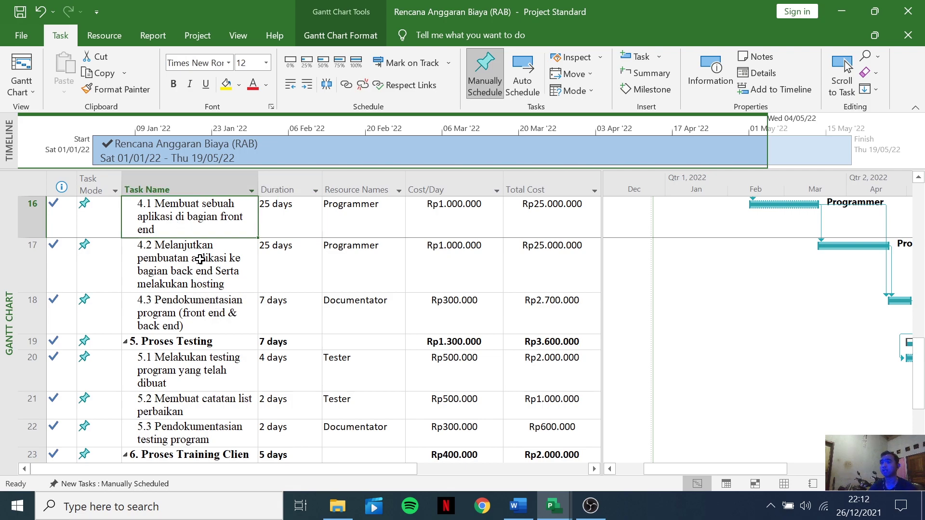
{"action": "key", "text": "Down"}
{"action": "key", "text": "Down"}
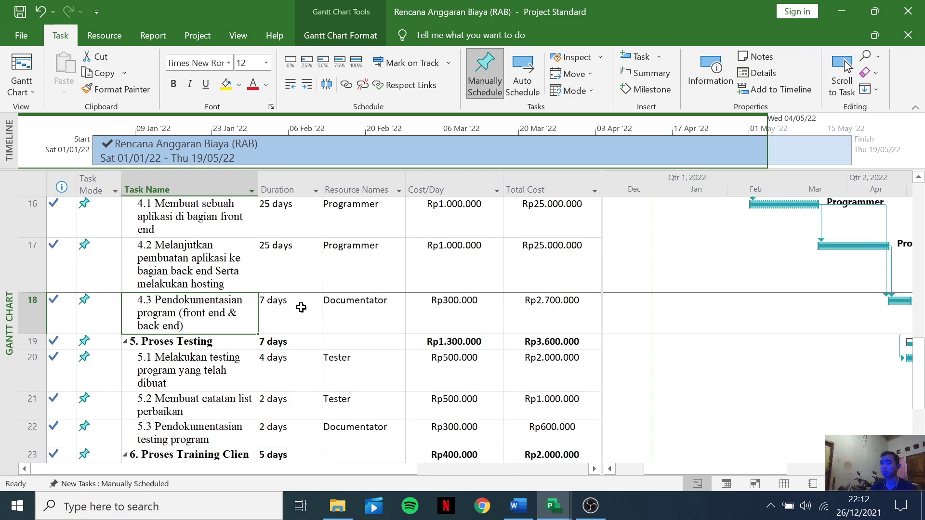
{"action": "left_click", "coordinate": [282, 308]}
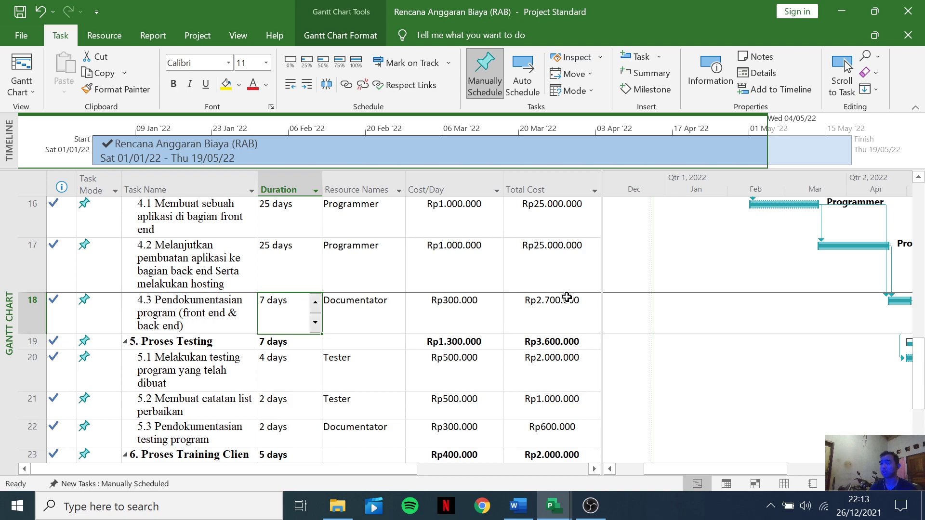
Examine the resources, durations and costs of subtasks 5.1 to 5.3 under phase 5. Proses Testing
{"action": "scroll", "coordinate": [566, 297], "scroll_direction": "down", "scroll_amount": 2}
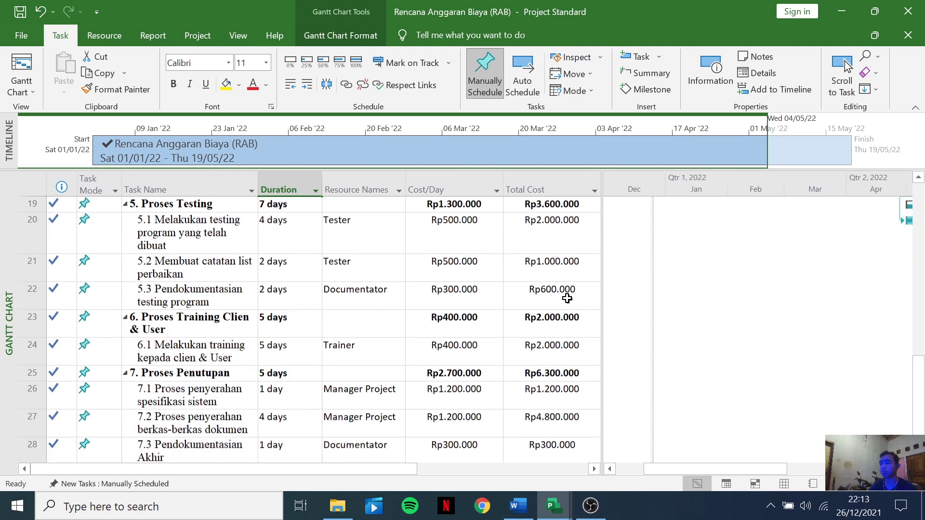
{"action": "left_click", "coordinate": [337, 230]}
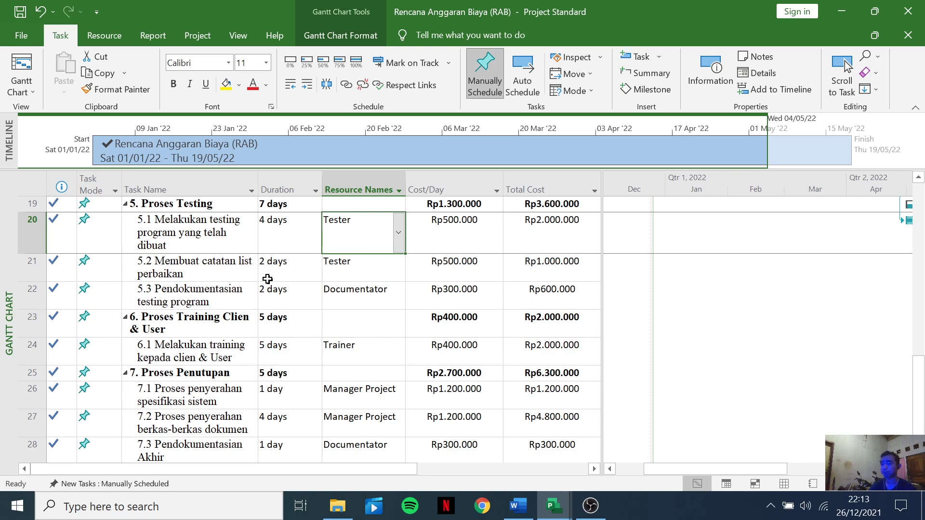
{"action": "left_click", "coordinate": [337, 263]}
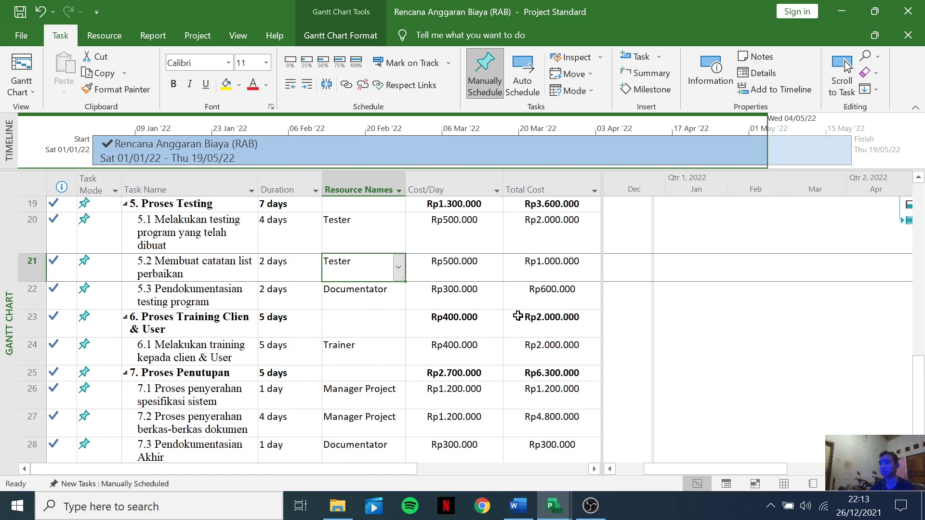
{"action": "key", "text": "Down"}
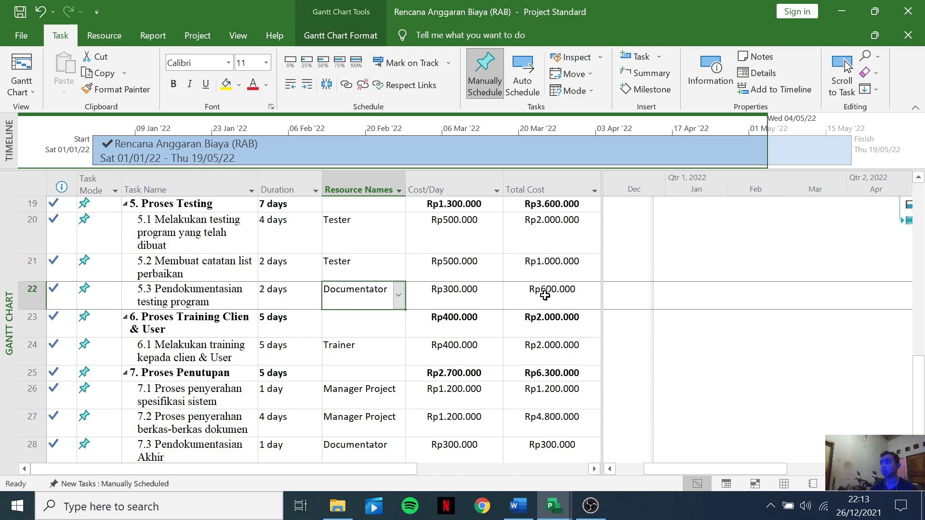
View the costs of phases 6. Proses Training Clien & User and 7. Proses Penutupan, and return to the first task
{"action": "scroll", "coordinate": [387, 337], "scroll_direction": "down", "scroll_amount": 3}
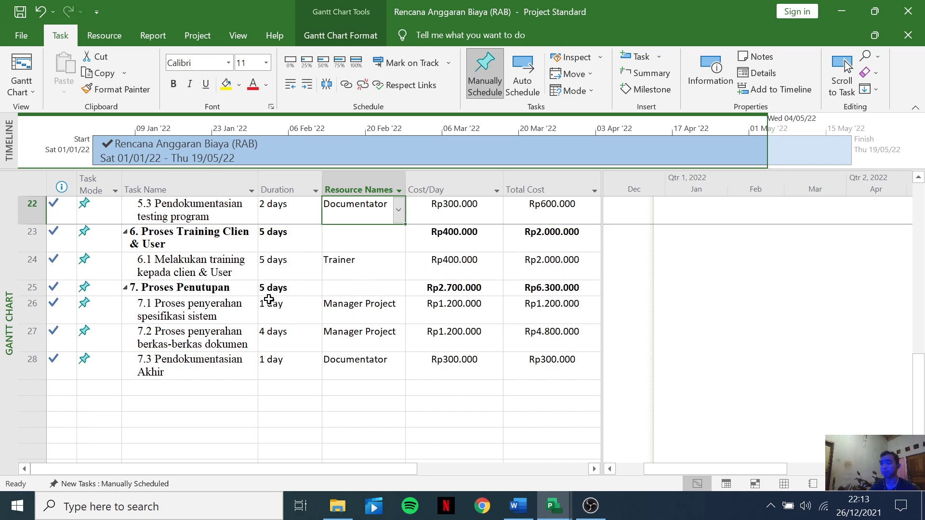
{"action": "scroll", "coordinate": [271, 307], "scroll_direction": "down", "scroll_amount": 1}
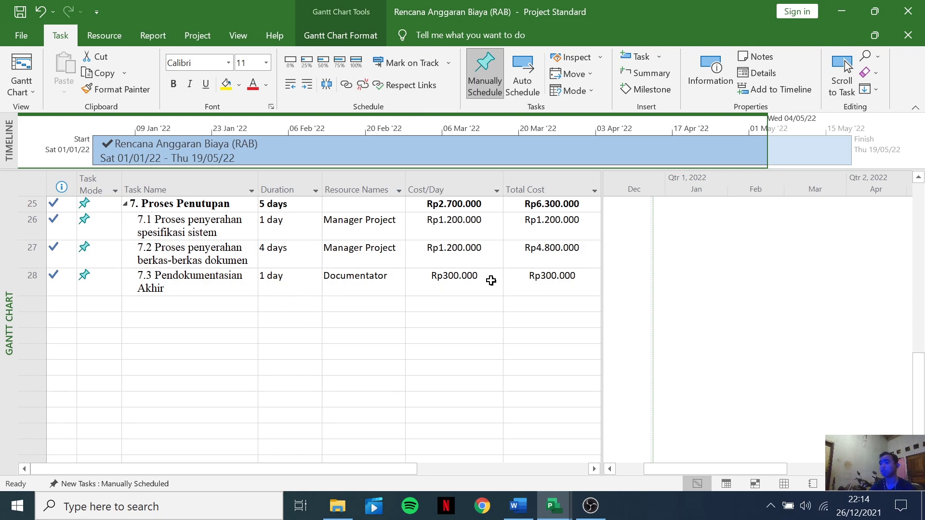
{"action": "scroll", "coordinate": [555, 279], "scroll_direction": "up", "scroll_amount": 10}
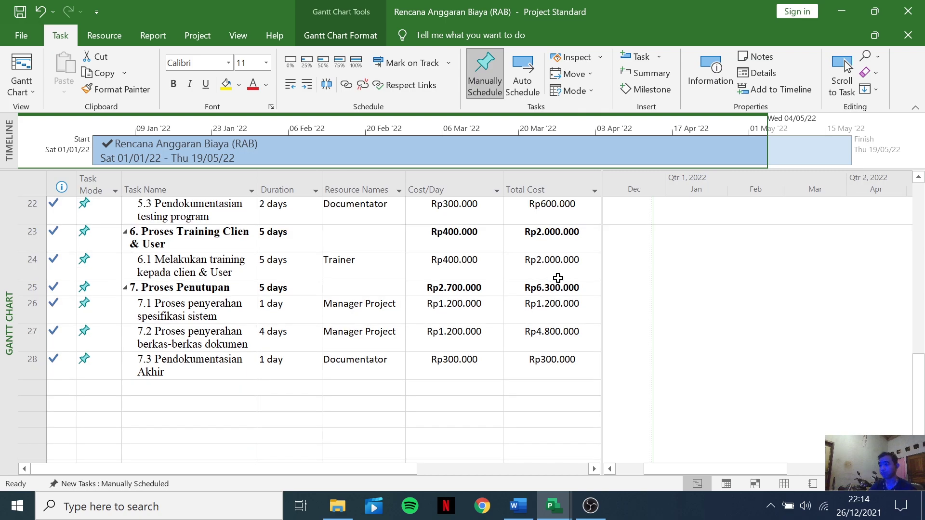
{"action": "scroll", "coordinate": [558, 277], "scroll_direction": "up", "scroll_amount": 3}
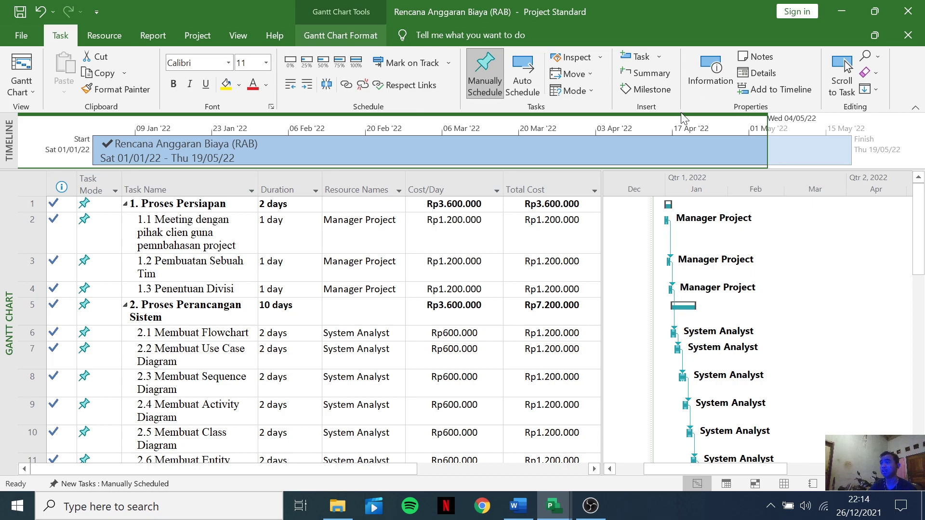
Show the project summary task in the Gantt Chart and select its row above phase 1. Proses Persiapan
{"action": "left_click", "coordinate": [746, 72]}
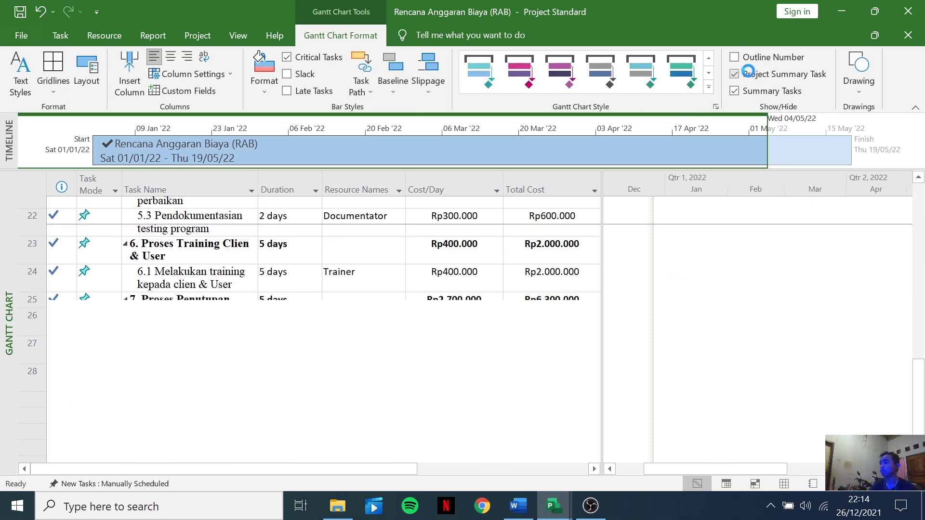
{"action": "left_click", "coordinate": [354, 207]}
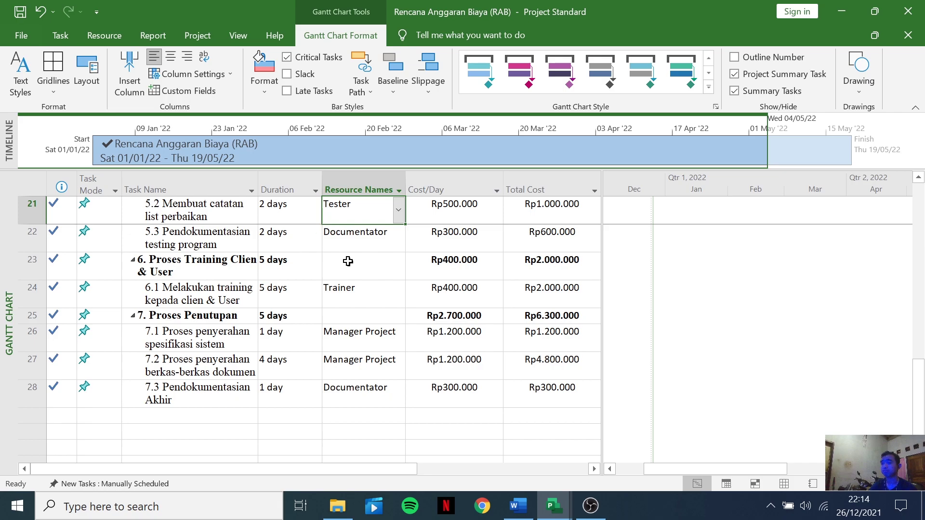
{"action": "scroll", "coordinate": [349, 261], "scroll_direction": "up", "scroll_amount": 1}
{"action": "scroll", "coordinate": [348, 262], "scroll_direction": "up", "scroll_amount": 6}
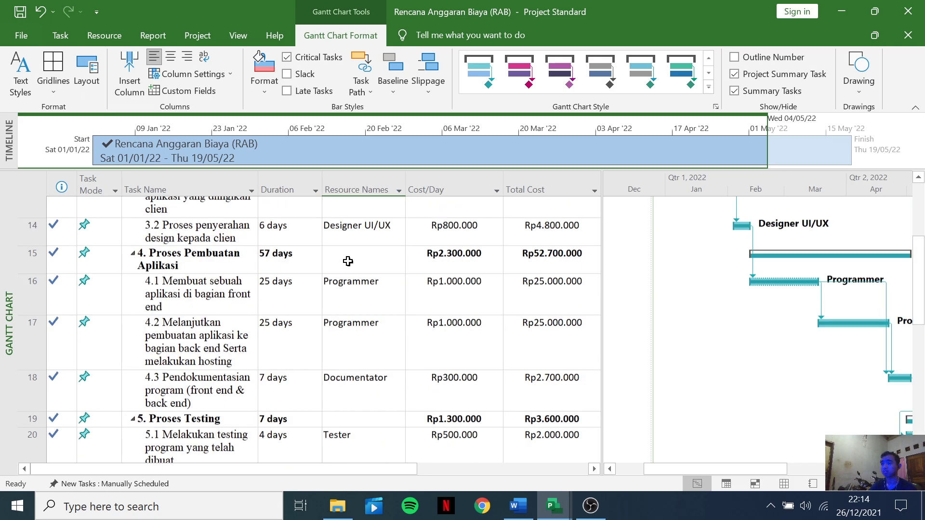
{"action": "left_click", "coordinate": [413, 203]}
{"action": "left_click", "coordinate": [394, 208]}
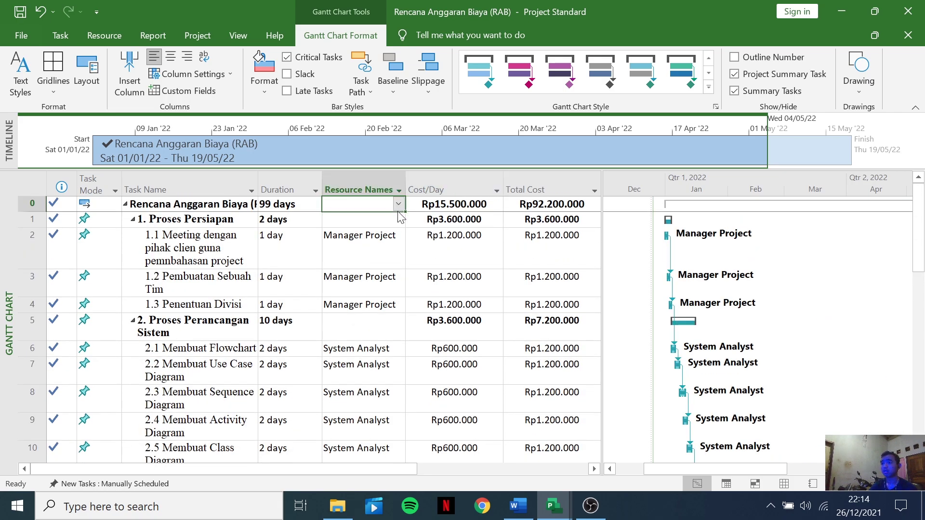
Compare the project summary task's duration with the subtask durations and minimize the project window
{"action": "left_click", "coordinate": [275, 209]}
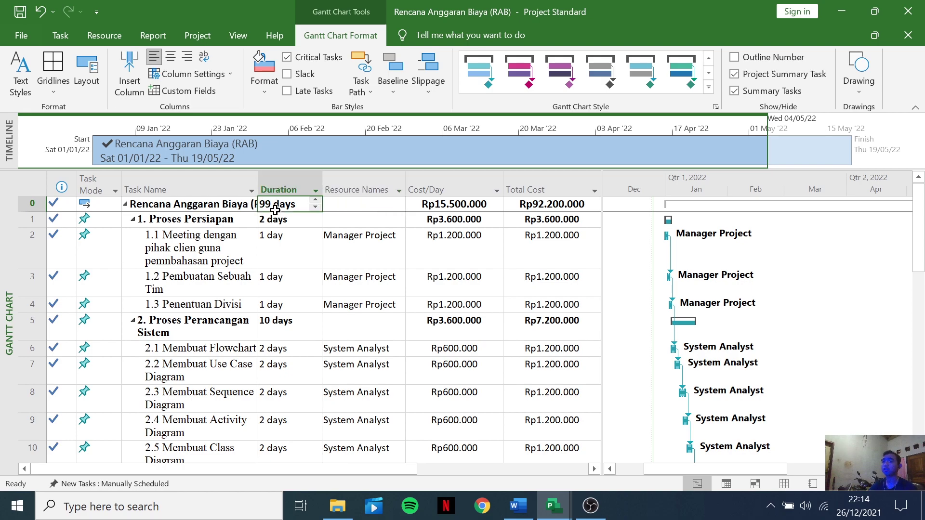
{"action": "left_click", "coordinate": [281, 253]}
{"action": "left_click", "coordinate": [273, 205]}
{"action": "left_click", "coordinate": [290, 250]}
{"action": "left_click", "coordinate": [295, 300]}
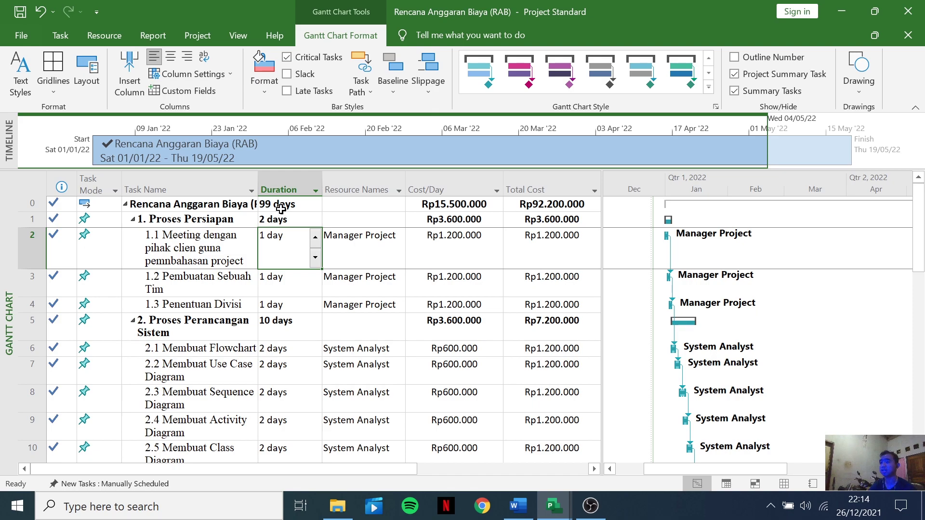
{"action": "left_click", "coordinate": [280, 206]}
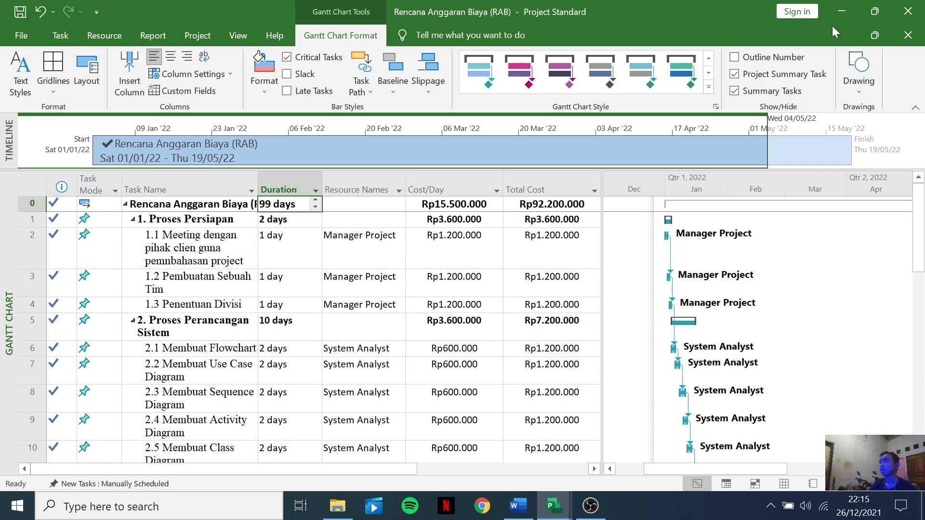
{"action": "left_click", "coordinate": [841, 13]}
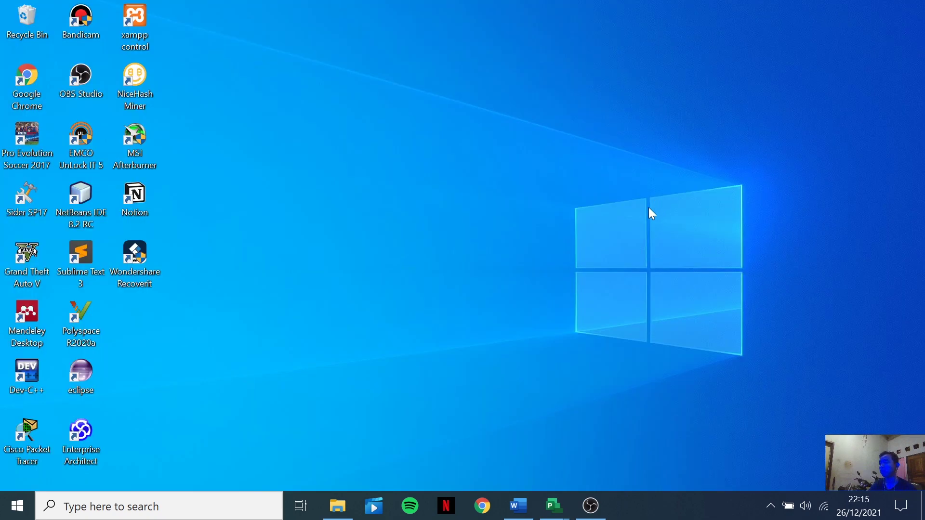